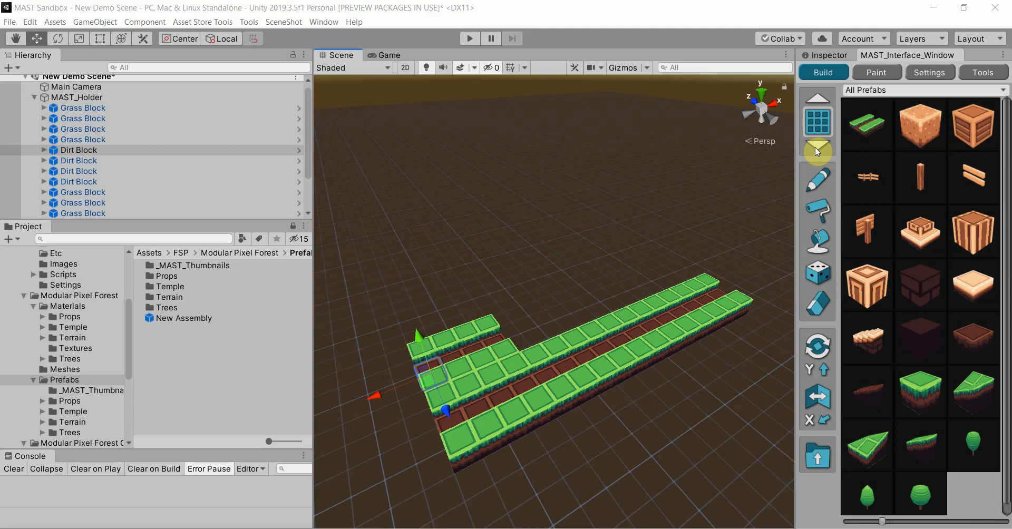
# Bring up the MAST tools page and cancel the Add MAST Script prefab-folder dialog
pyautogui.click(972, 73)
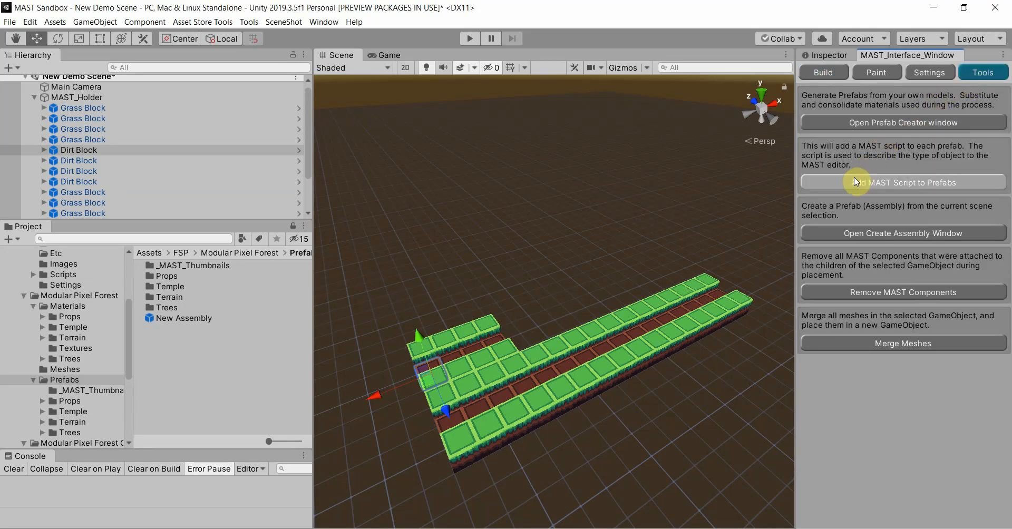
pyautogui.click(901, 185)
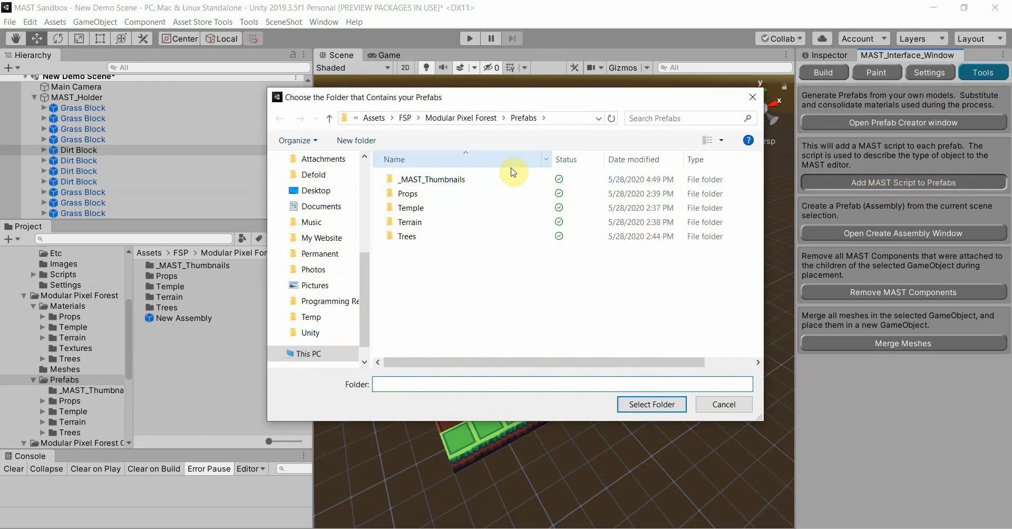
pyautogui.click(724, 405)
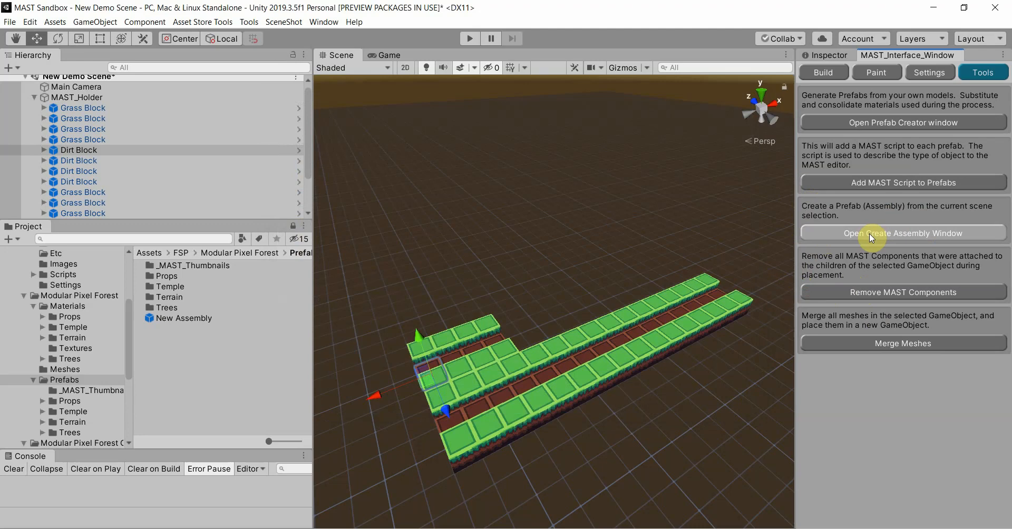
# Remove MAST components from the blocks under MAST_Holder and confirm the prompt
pyautogui.click(877, 295)
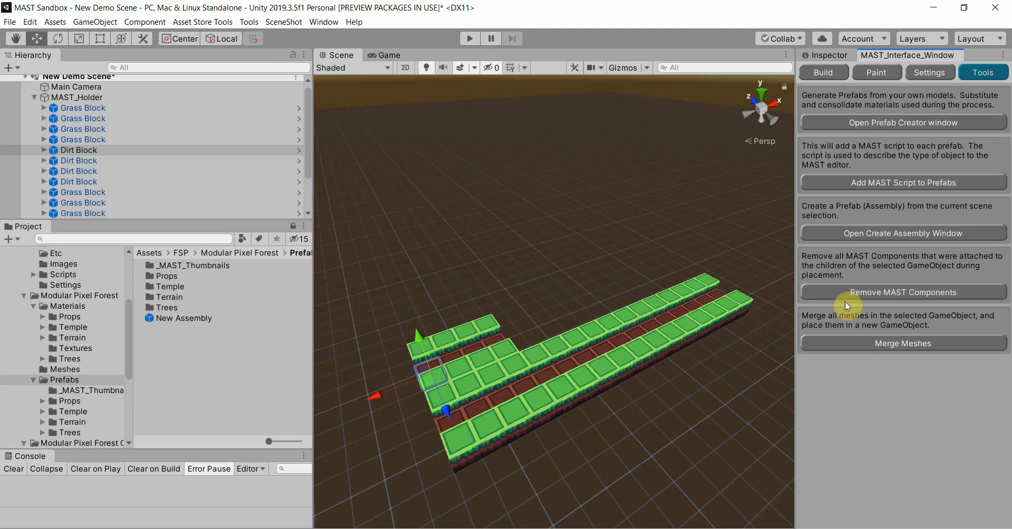
pyautogui.click(71, 98)
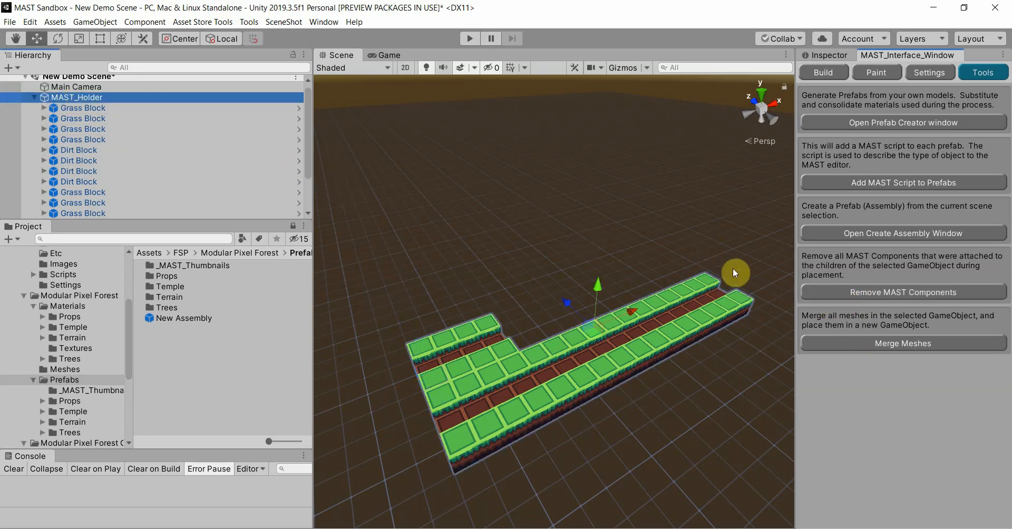
pyautogui.click(884, 294)
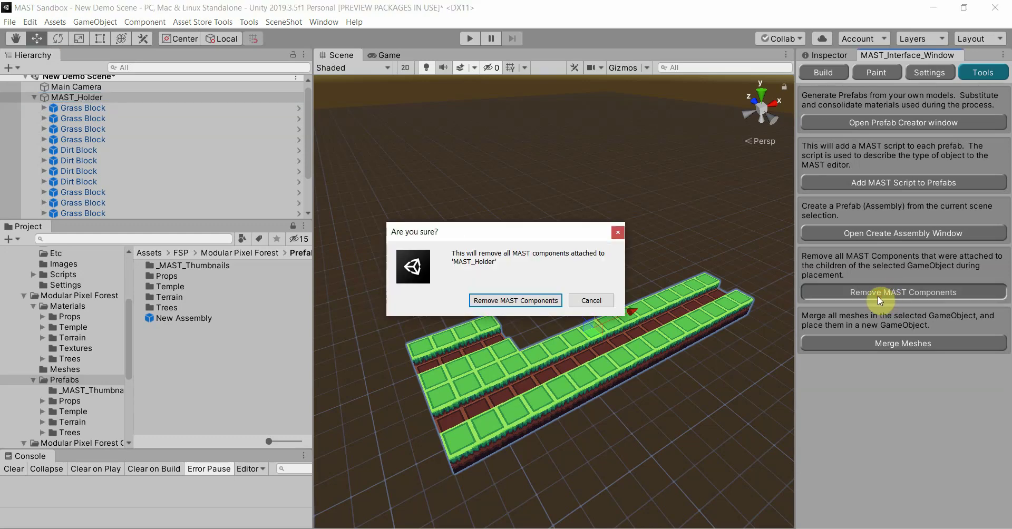
pyautogui.click(524, 301)
# Review several Grass and Dirt blocks in the Inspector showing the removed MAST_Prefab_Component
pyautogui.click(85, 108)
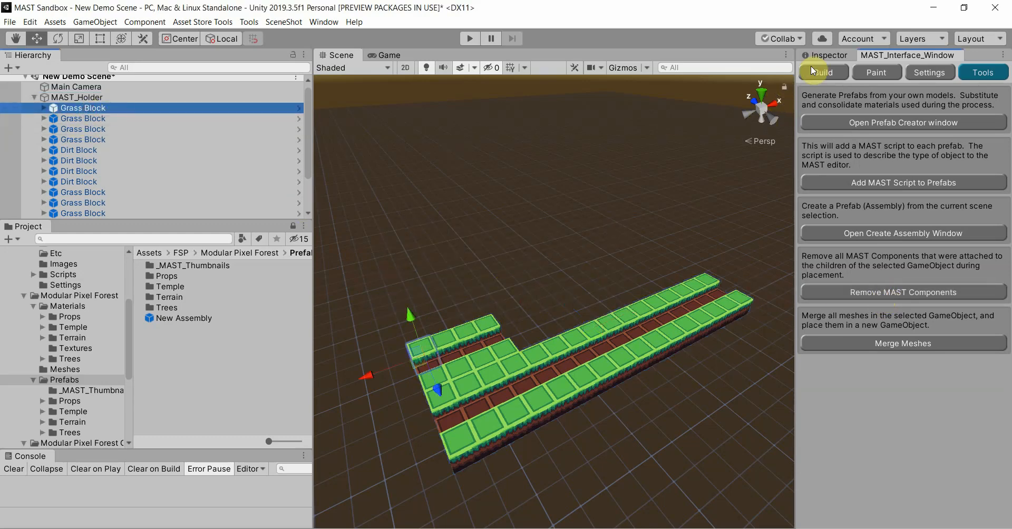
pyautogui.click(823, 55)
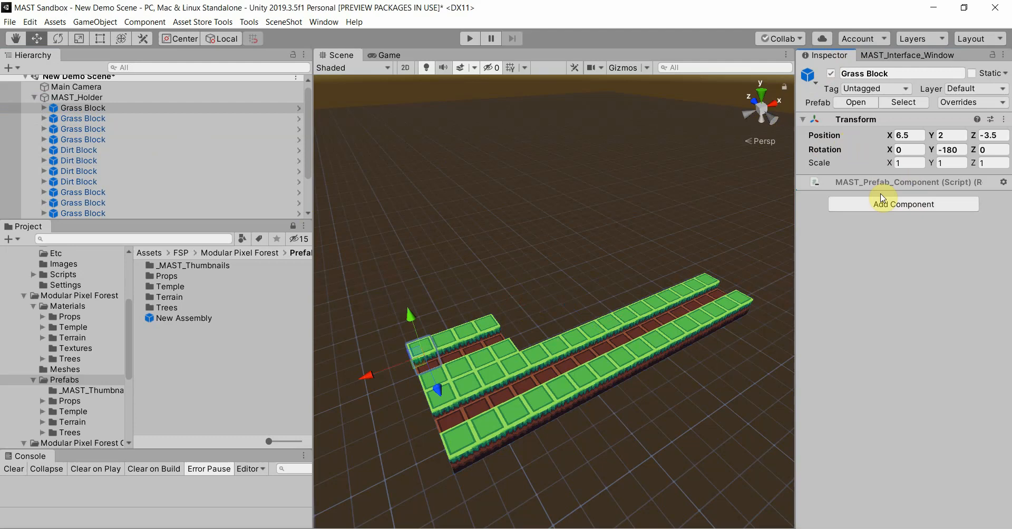
pyautogui.click(85, 118)
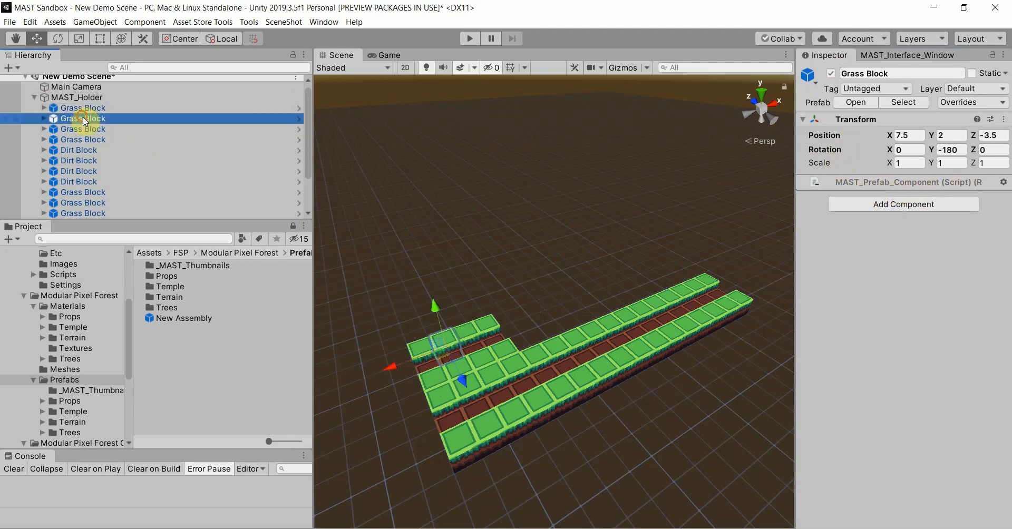
pyautogui.click(129, 149)
pyautogui.click(133, 170)
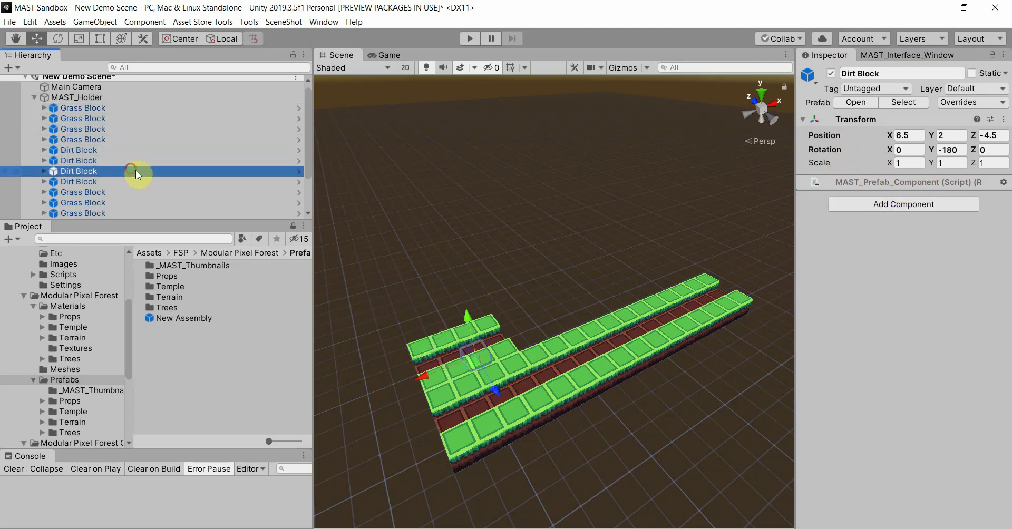
pyautogui.click(814, 182)
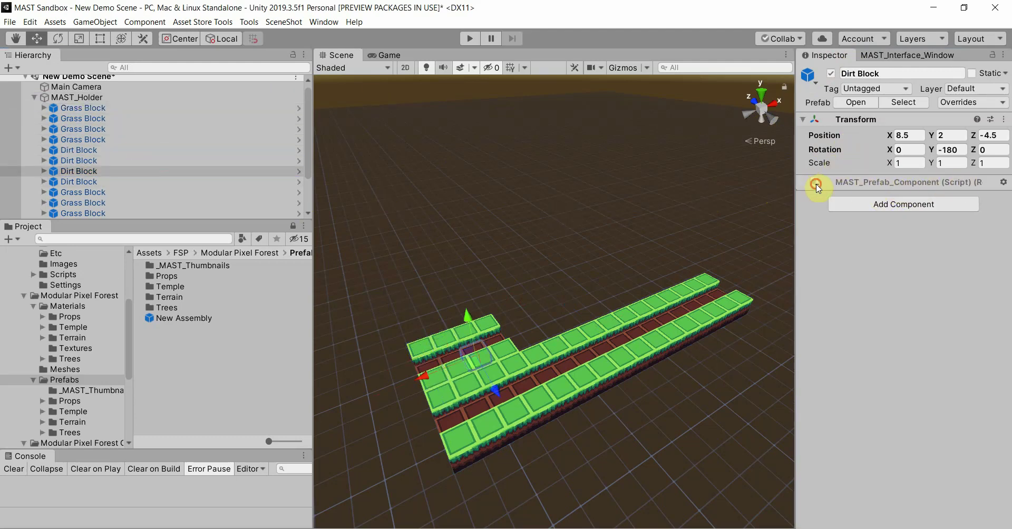
pyautogui.click(84, 107)
pyautogui.click(83, 139)
pyautogui.click(87, 170)
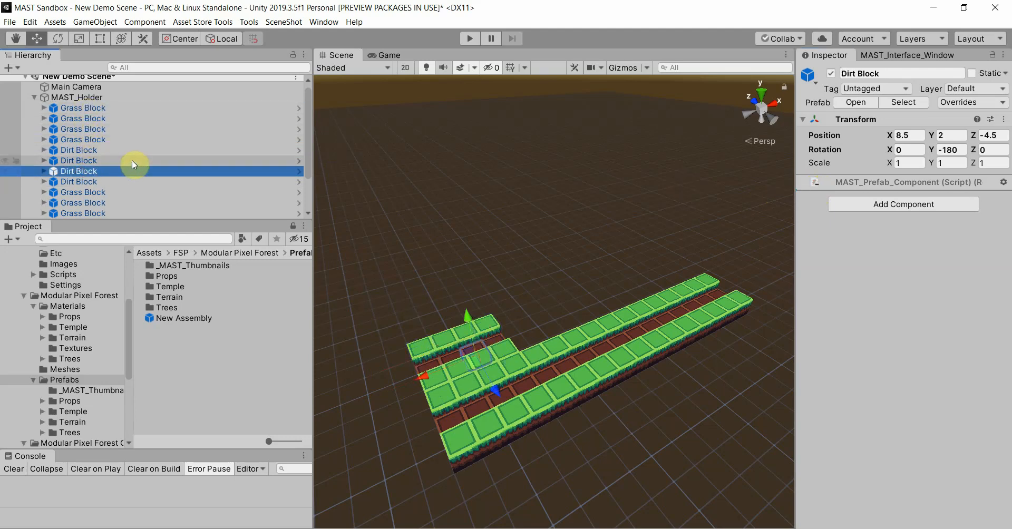
pyautogui.scroll(-2, 132, 160)
# Inspect a Grass Block inside New Assembly and view the Removed Component apply/revert options without applying
pyautogui.click(109, 192)
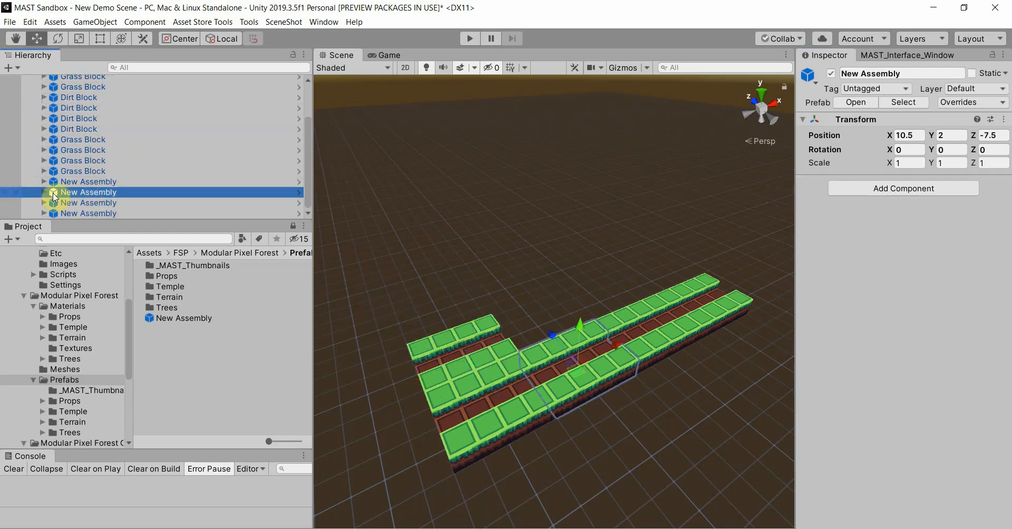
pyautogui.click(43, 191)
pyautogui.click(67, 205)
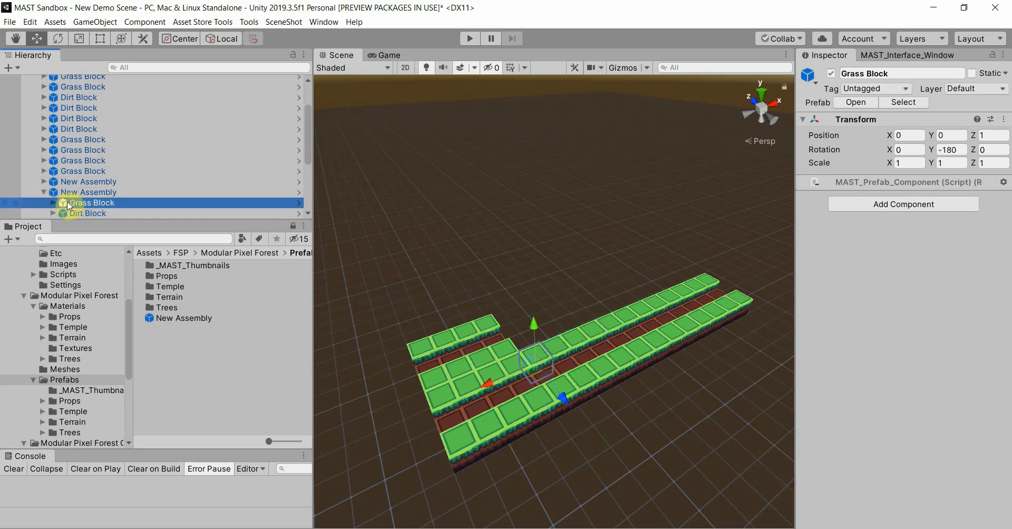
pyautogui.click(811, 186)
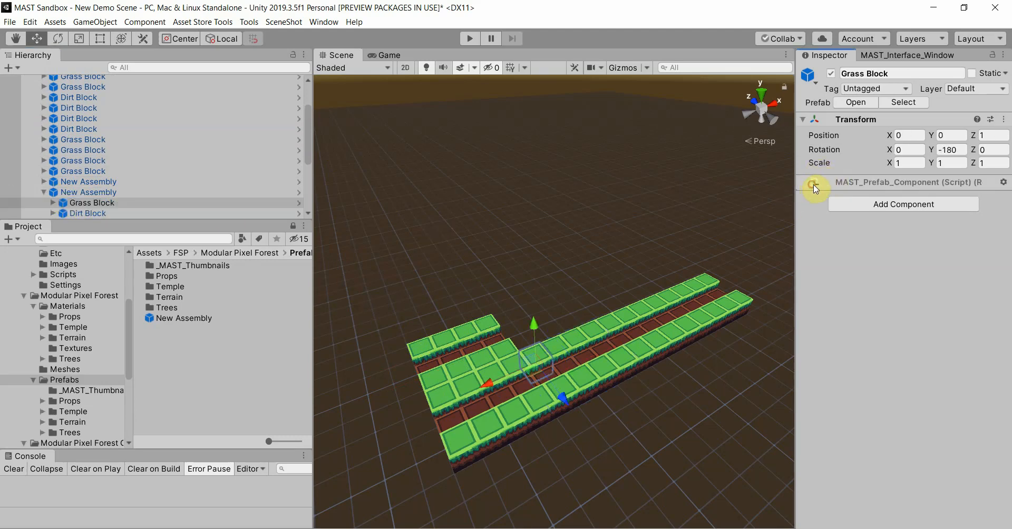
pyautogui.click(1001, 182)
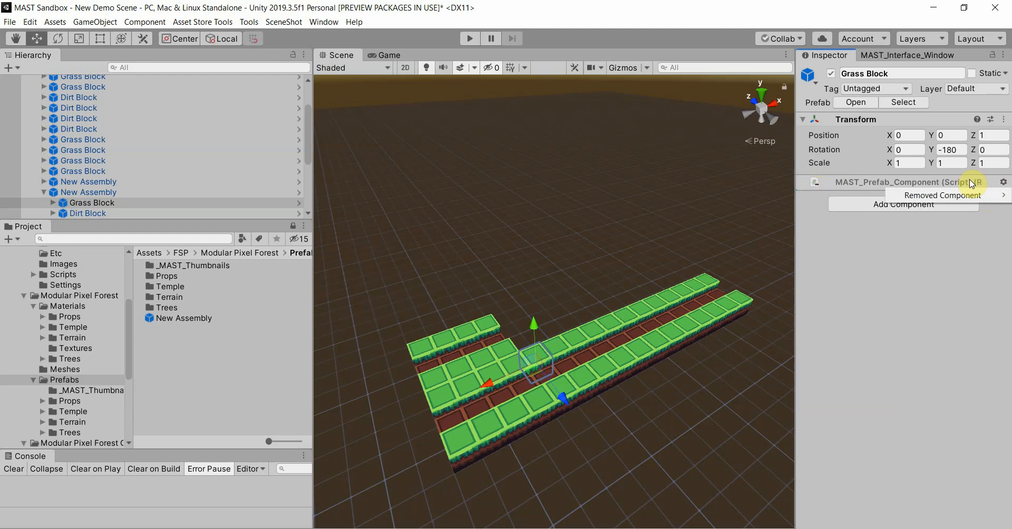
pyautogui.moveTo(942, 195)
pyautogui.click(901, 287)
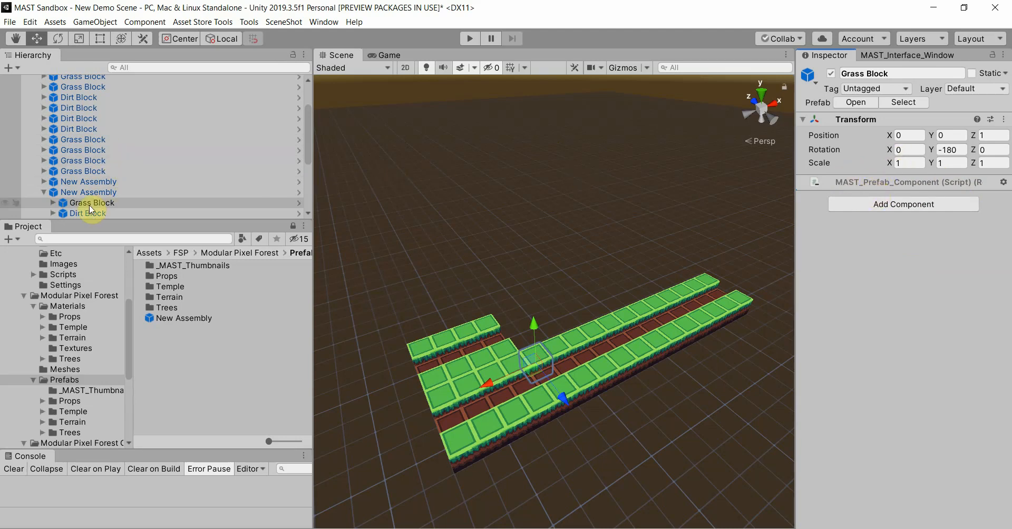
pyautogui.click(44, 192)
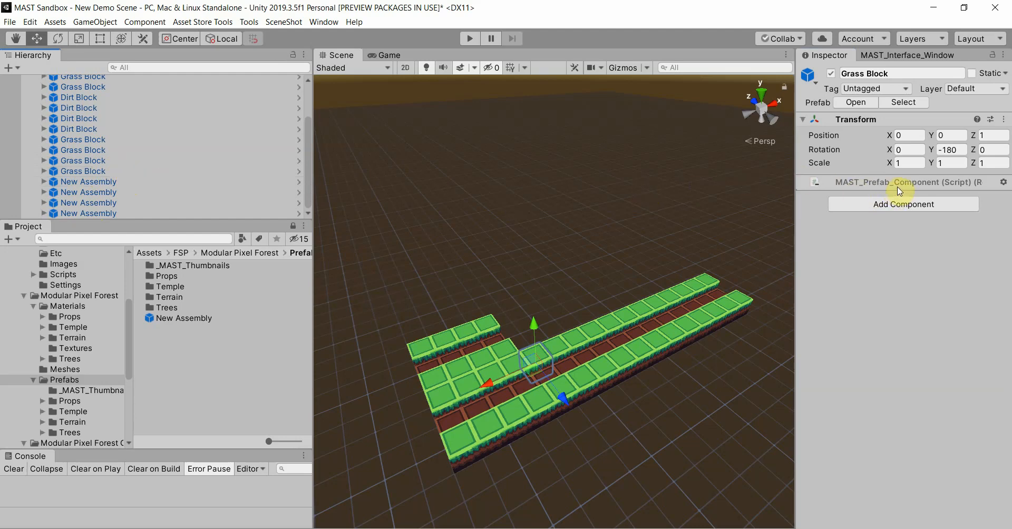
pyautogui.scroll(5, 173, 163)
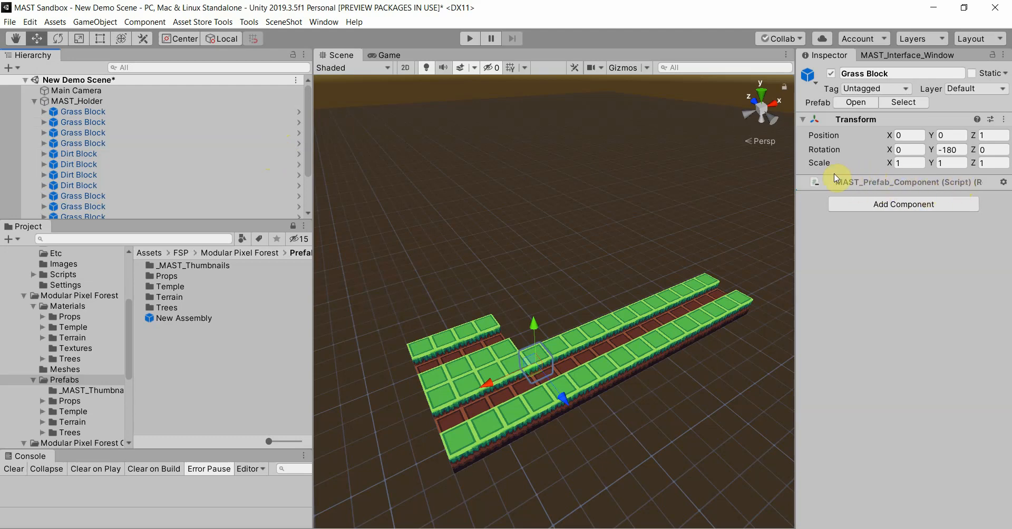
pyautogui.rightClick(994, 186)
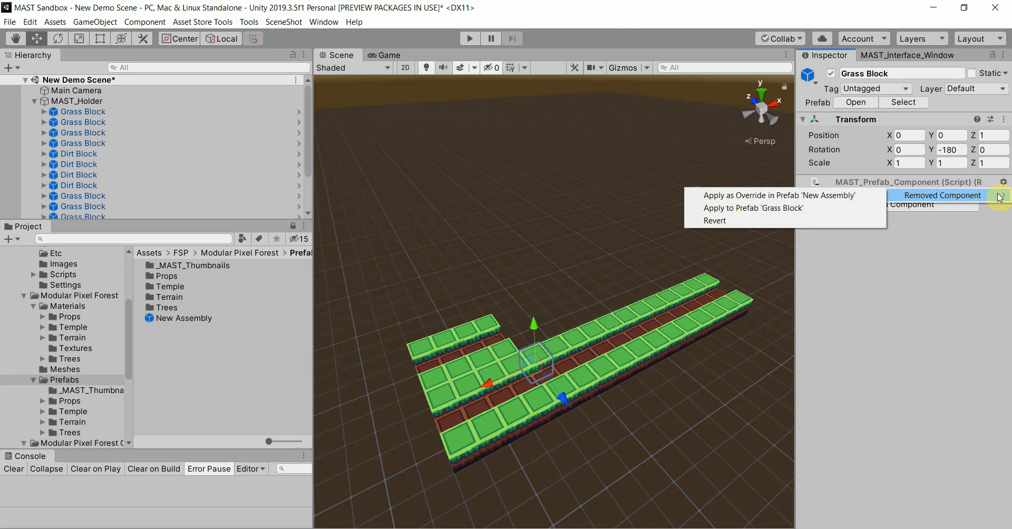
pyautogui.click(917, 295)
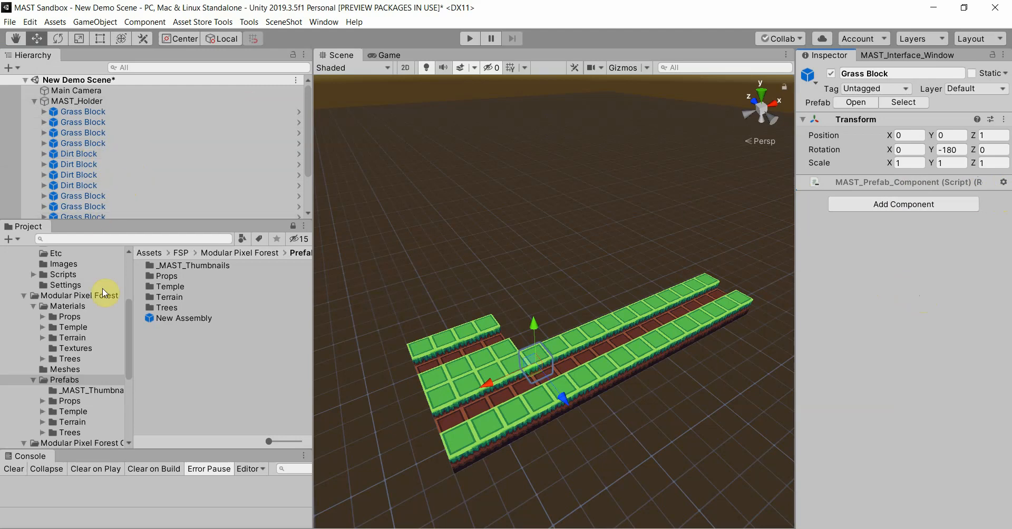
# Select the Boulder prop prefab and enable Scalable on its MAST_Prefab_Component
pyautogui.click(41, 402)
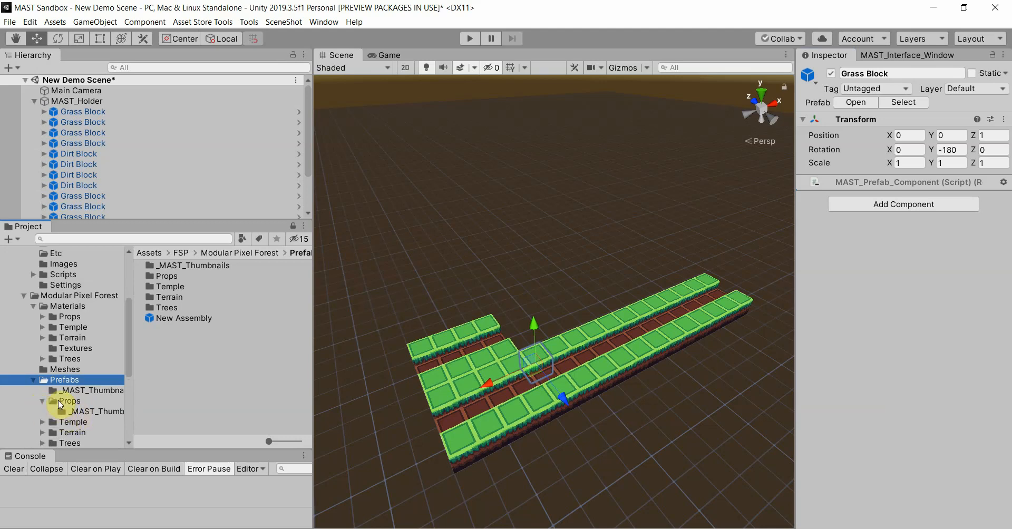
pyautogui.click(70, 402)
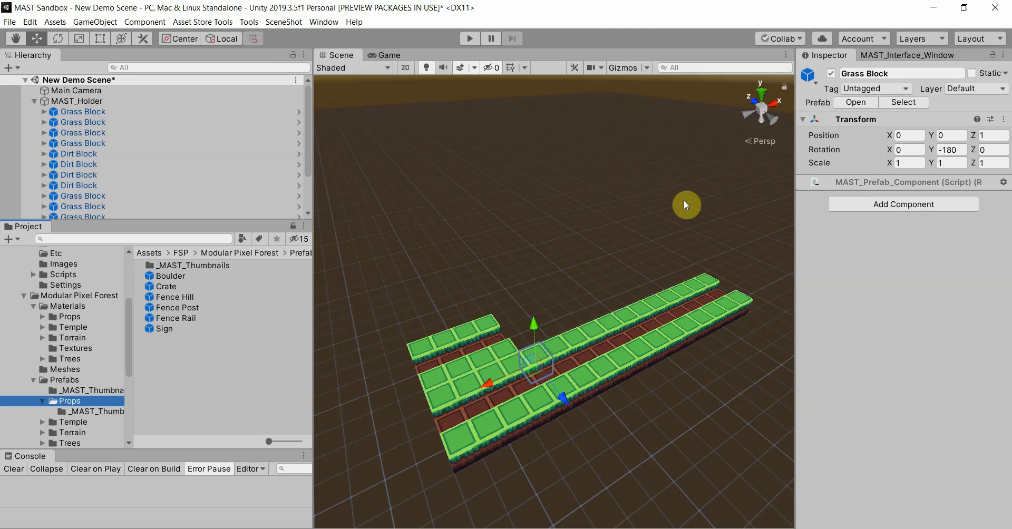
pyautogui.click(163, 275)
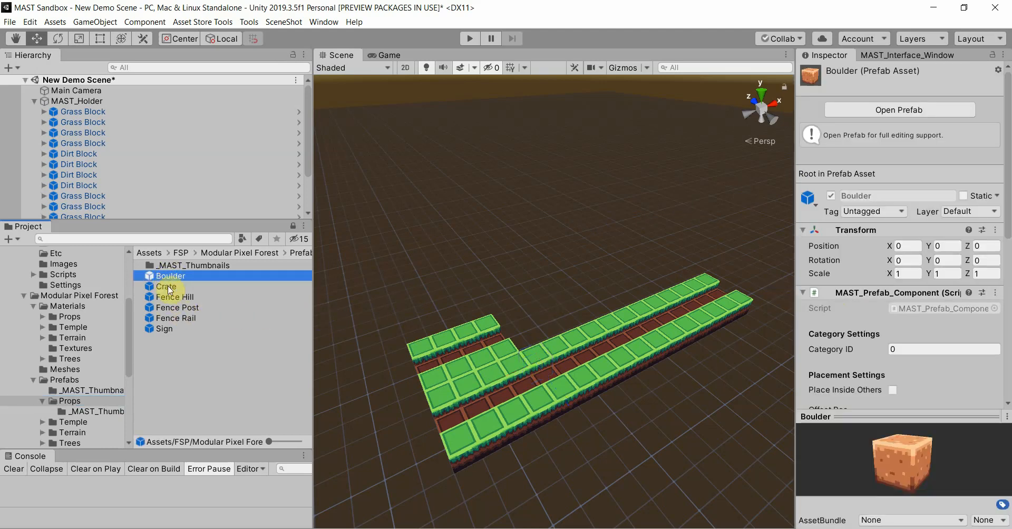
pyautogui.moveTo(892, 474)
pyautogui.mouseDown()
pyautogui.moveTo(922, 474)
pyautogui.moveTo(881, 464)
pyautogui.moveTo(921, 452)
pyautogui.moveTo(900, 458)
pyautogui.mouseUp()
pyautogui.scroll(-5, 858, 233)
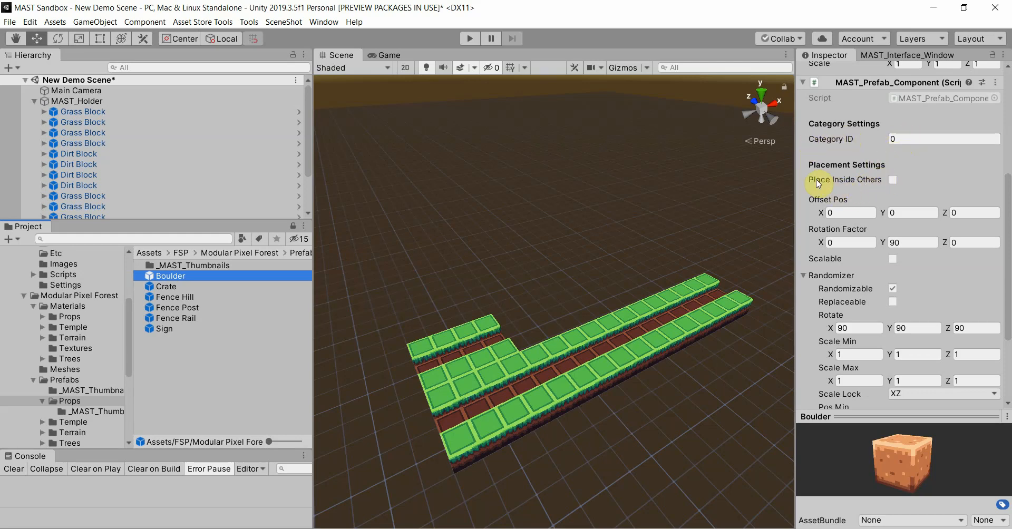
pyautogui.click(894, 181)
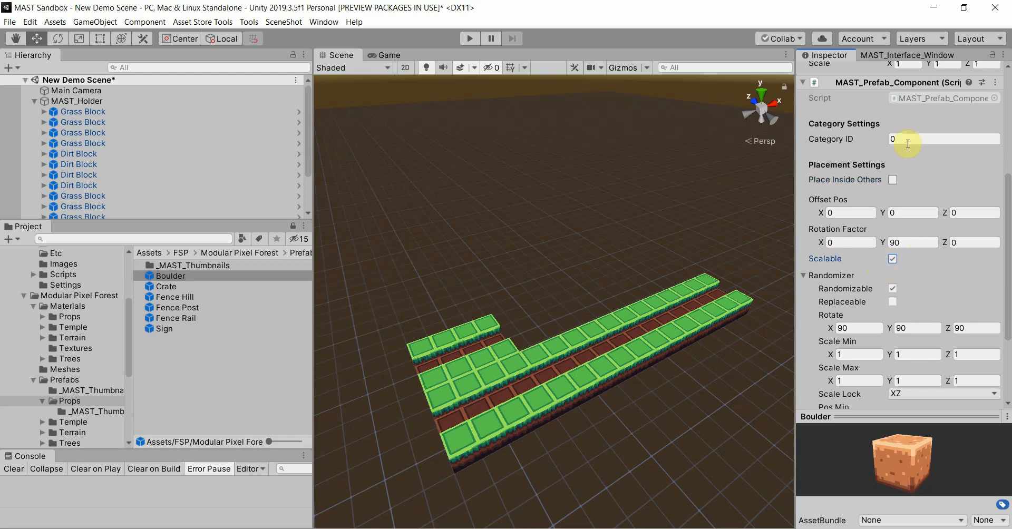
# Pick the Boulder prefab in the MAST build palette and choose the Paint Area Tool
pyautogui.click(880, 56)
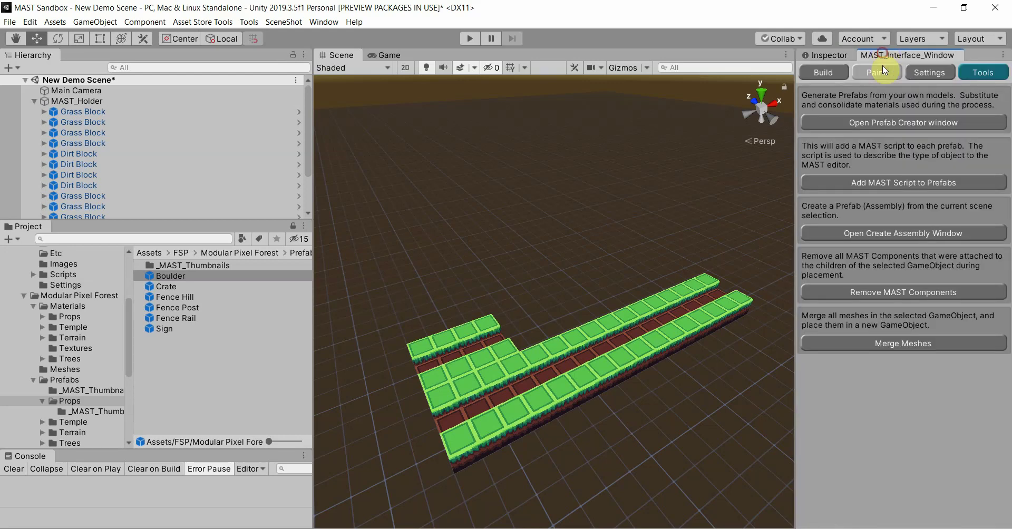
pyautogui.click(820, 75)
pyautogui.moveTo(604, 193); pyautogui.dragTo(713, 242, button='right')
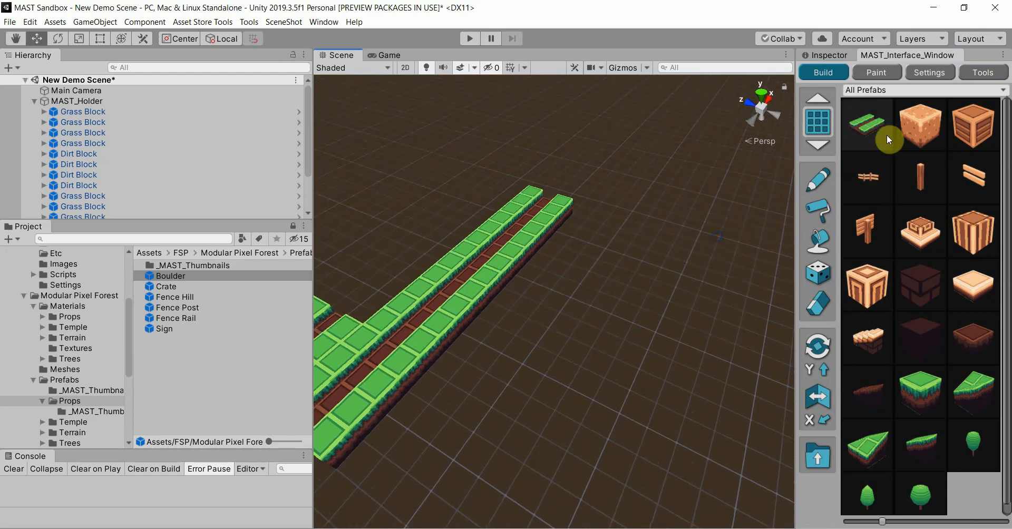
pyautogui.click(911, 122)
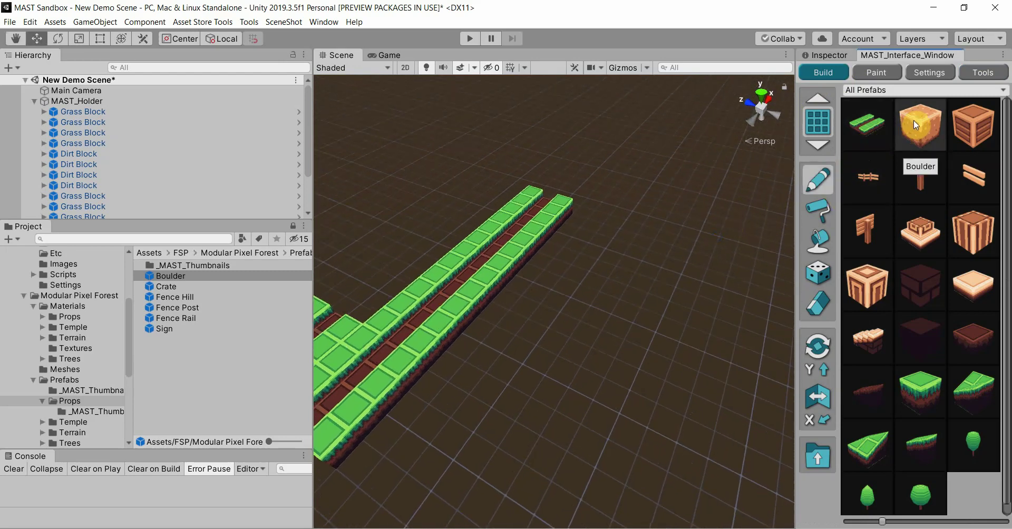
pyautogui.click(811, 247)
# Paint a rectangular patch of boulders on the ground, then undo it and drop the tool
pyautogui.moveTo(604, 287); pyautogui.dragTo(663, 404)
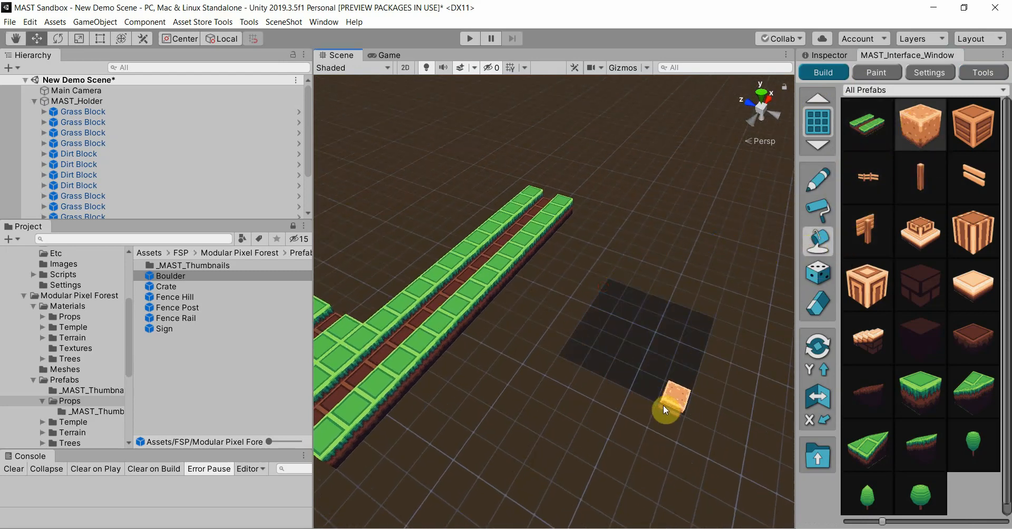
pyautogui.moveTo(663, 404)
pyautogui.mouseDown(button='right')
pyautogui.moveTo(504, 310)
pyautogui.moveTo(514, 353)
pyautogui.moveTo(668, 294)
pyautogui.mouseUp(button='right')
pyautogui.hotkey('ctrl', 'z')
pyautogui.press('Escape')
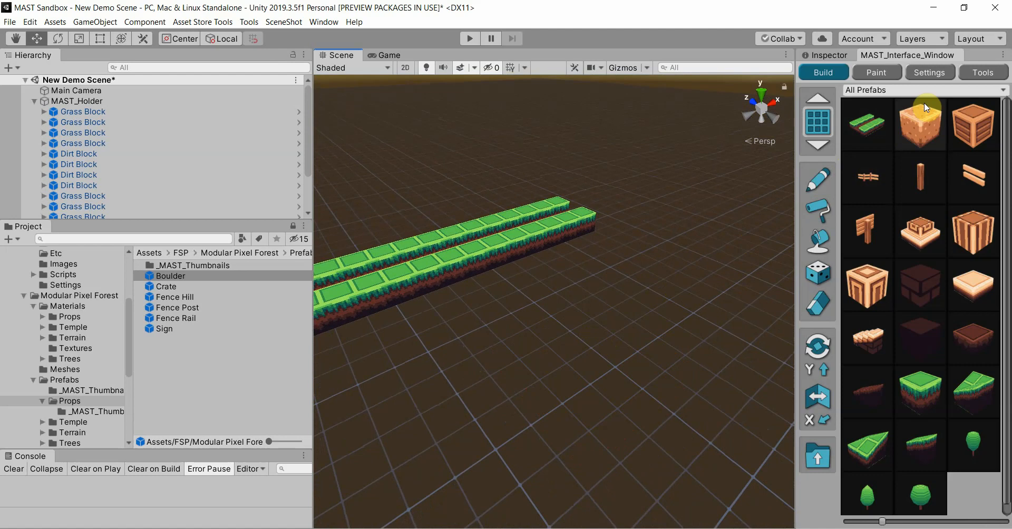
# Turn off Scalable on the Boulder prefab and focus its Randomizable setting
pyautogui.click(826, 56)
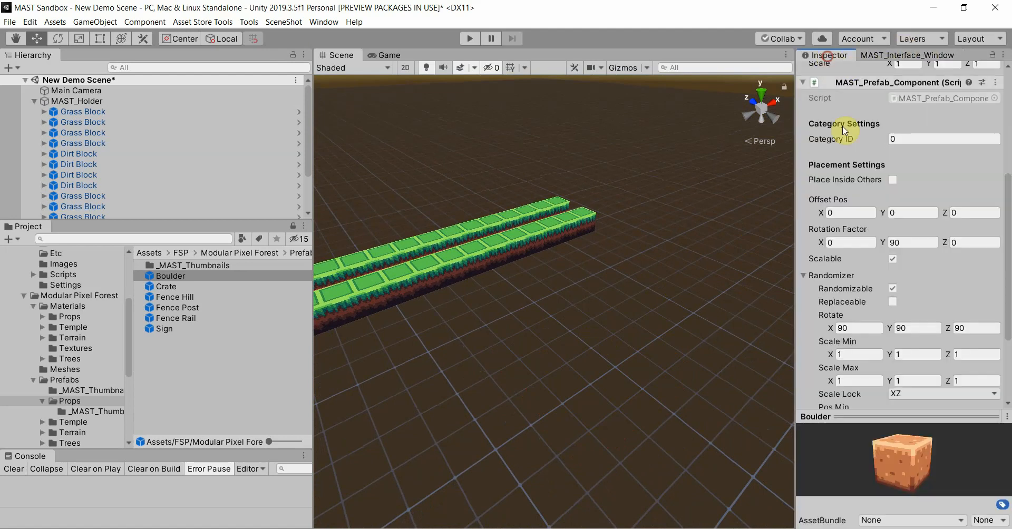
pyautogui.click(893, 258)
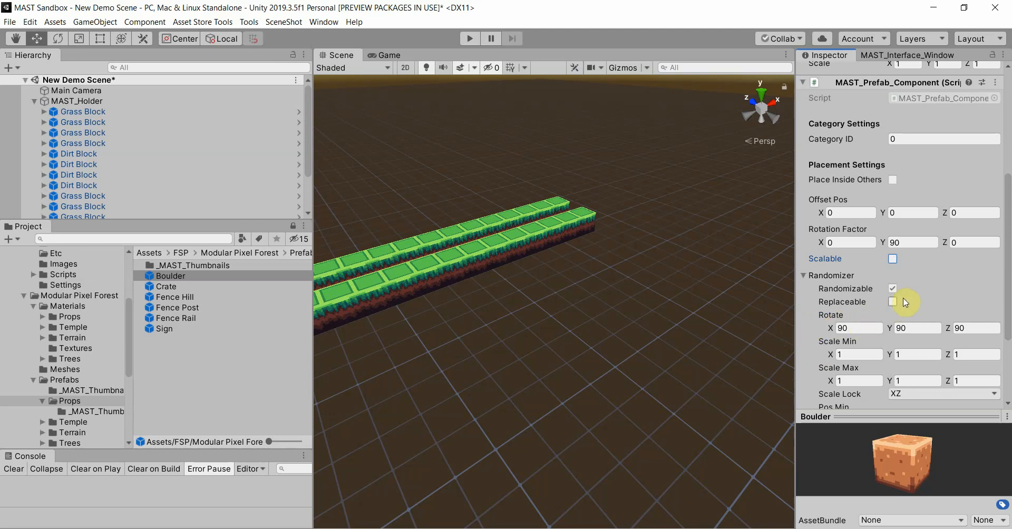
pyautogui.scroll(-3, 901, 304)
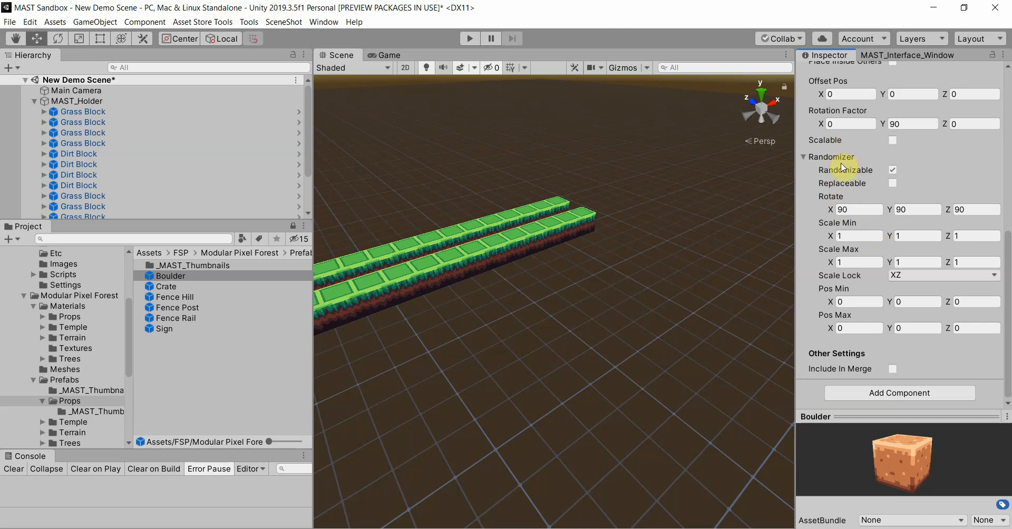
pyautogui.click(966, 322)
pyautogui.click(891, 170)
# Set Boulder's random rotation to X 0 and Z 0, leaving Y at 90
pyautogui.click(866, 209)
pyautogui.press('Tab')
pyautogui.press('Tab')
pyautogui.press('Tab')
pyautogui.press('Tab')
pyautogui.click(912, 208)
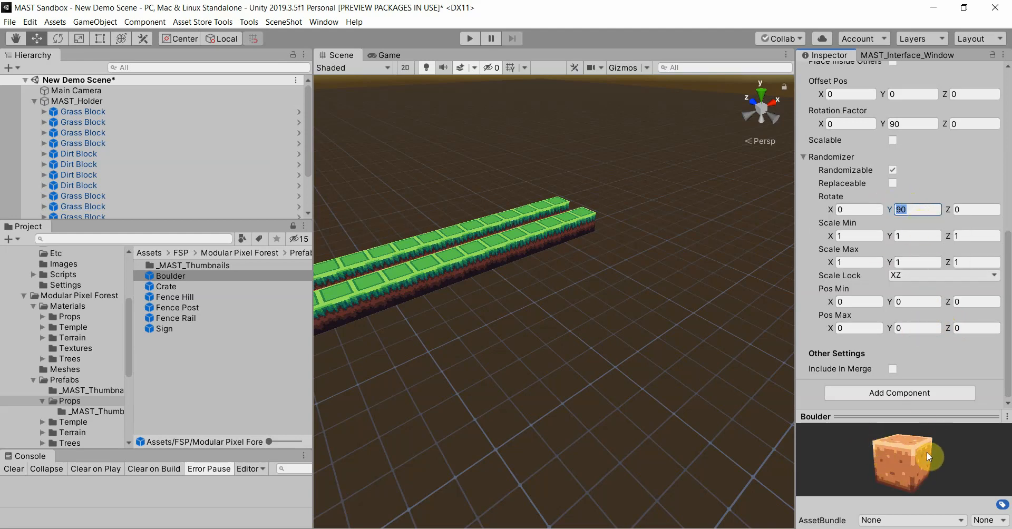
pyautogui.click(901, 54)
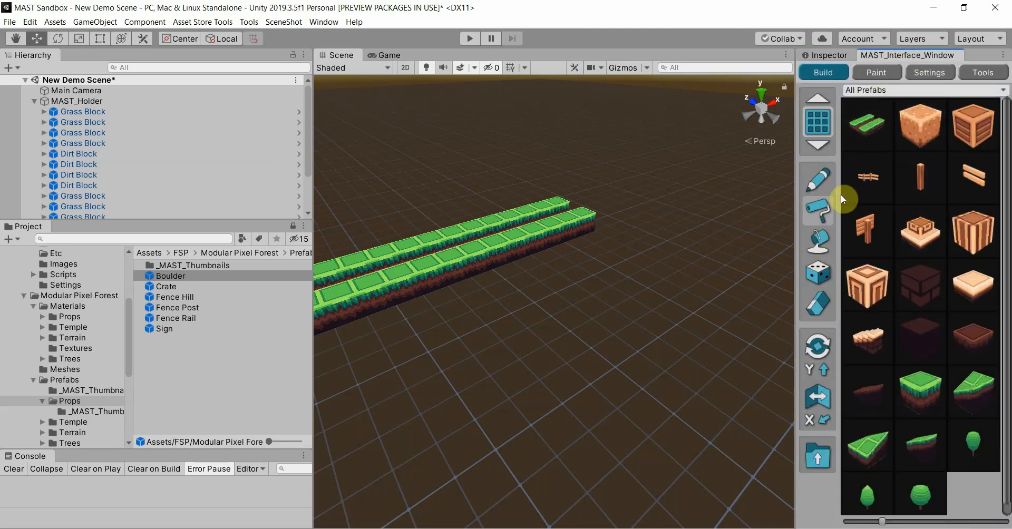
pyautogui.click(915, 118)
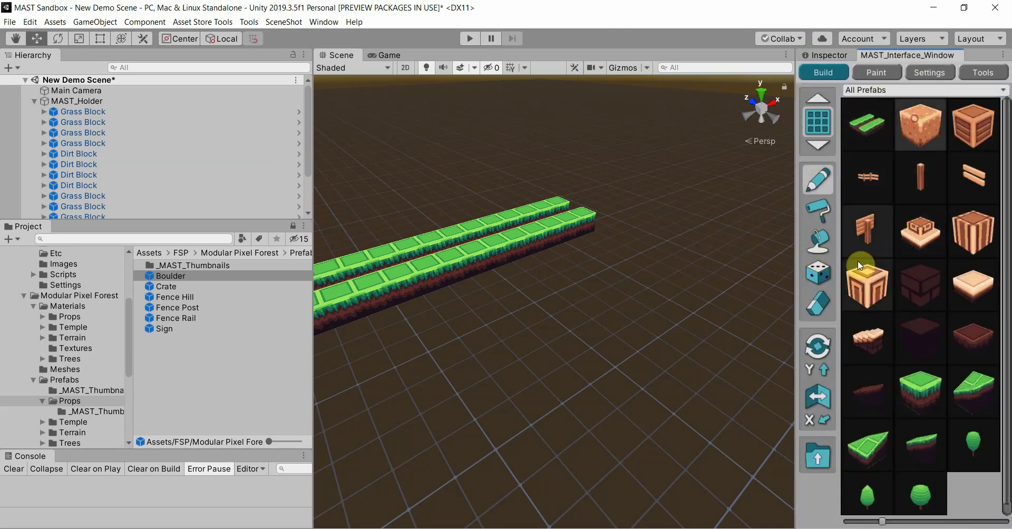
pyautogui.click(814, 276)
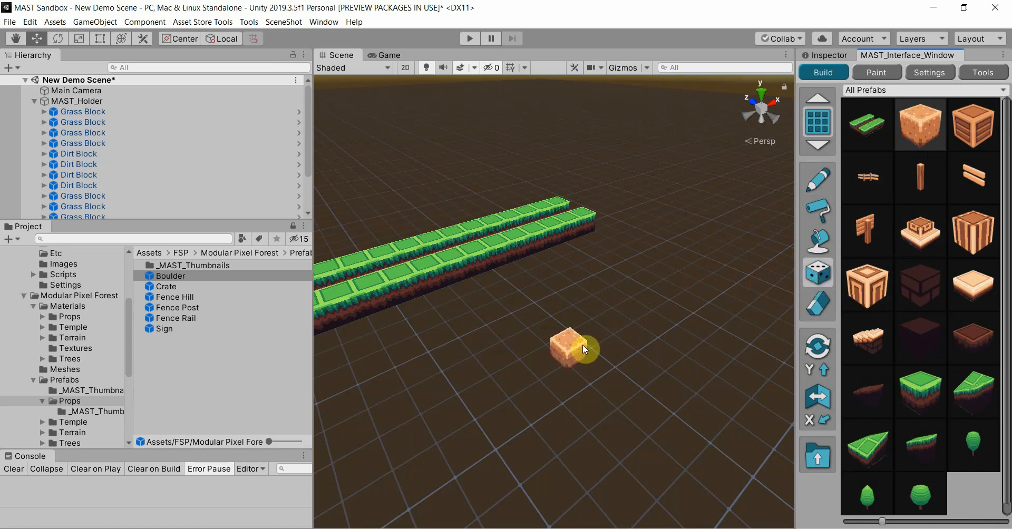
pyautogui.moveTo(565, 355)
pyautogui.mouseDown()
pyautogui.moveTo(445, 416)
pyautogui.moveTo(600, 339)
pyautogui.moveTo(590, 332)
pyautogui.mouseUp()
pyautogui.press('Escape')
pyautogui.scroll(3, 542, 400)
pyautogui.scroll(3, 553, 406)
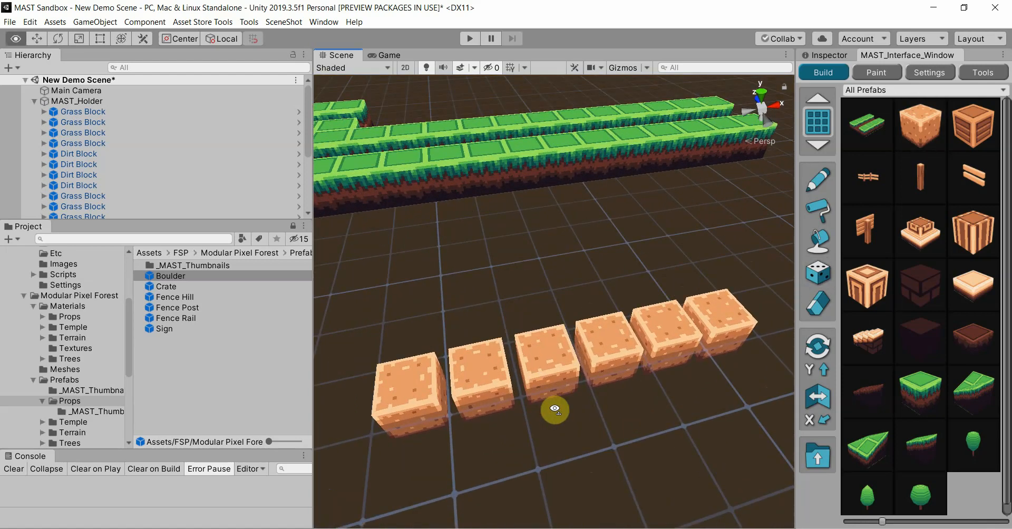
pyautogui.scroll(3, 552, 401)
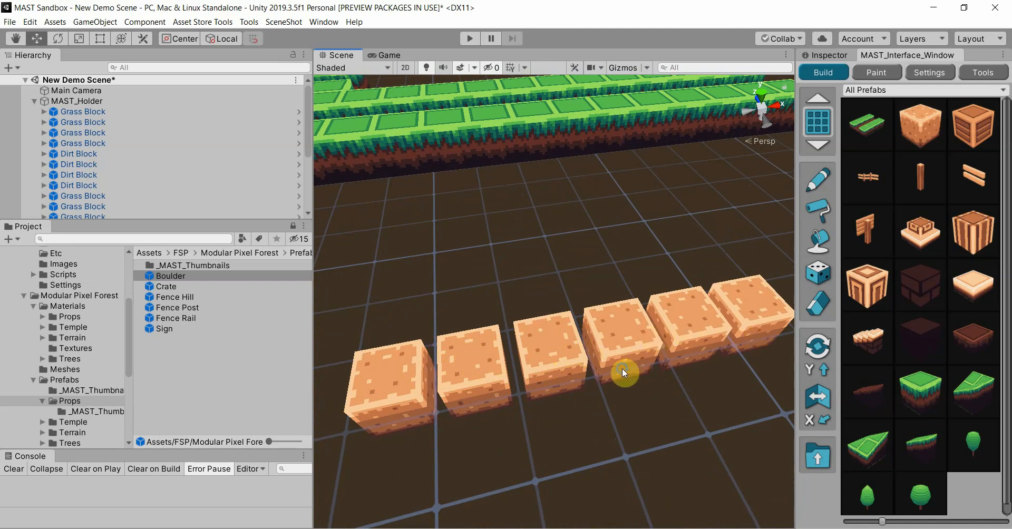
pyautogui.scroll(-3, 625, 369)
pyautogui.scroll(-2, 652, 339)
pyautogui.hotkey('ctrl', 'z')
pyautogui.hotkey('ctrl', 'z')
pyautogui.hotkey('ctrl', 'z')
pyautogui.hotkey('ctrl', 'z')
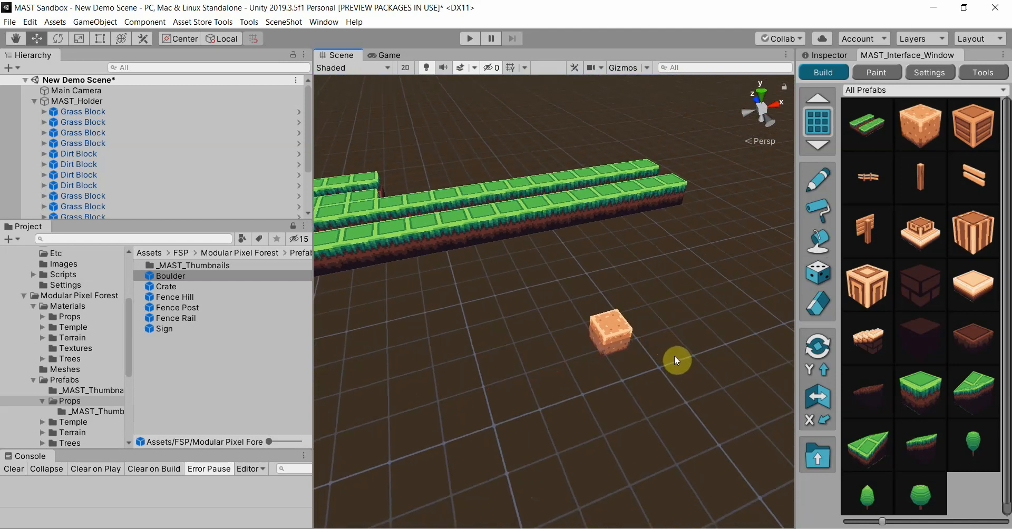
pyautogui.hotkey('ctrl', 'z')
pyautogui.click(827, 55)
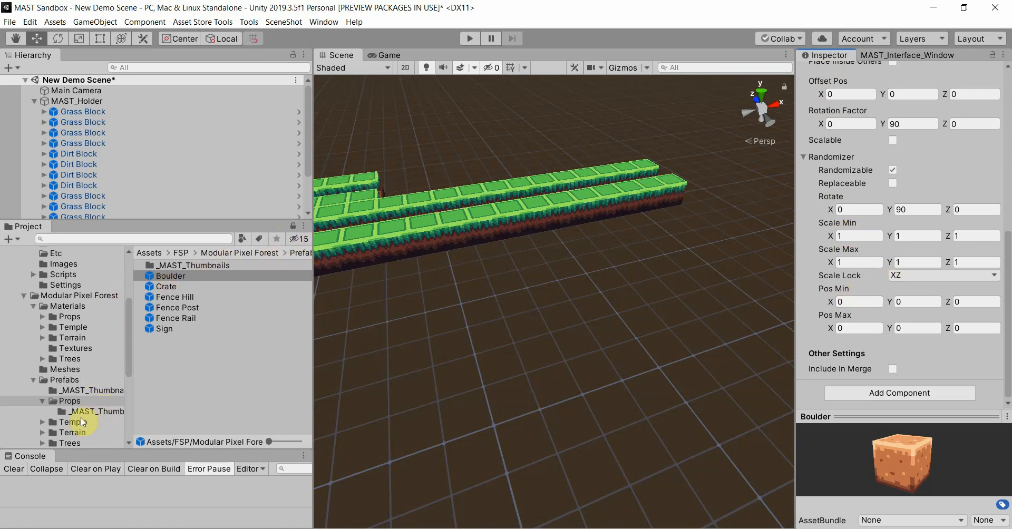
# Compare the Category ID of Tree Sphere, Tree Point Down and Tree Point Up prefabs
pyautogui.click(67, 443)
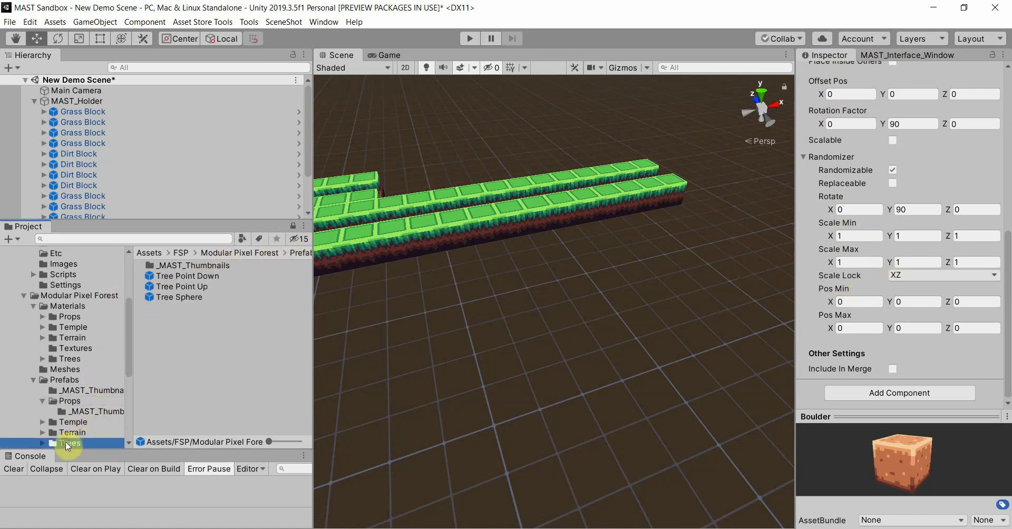
pyautogui.click(189, 276)
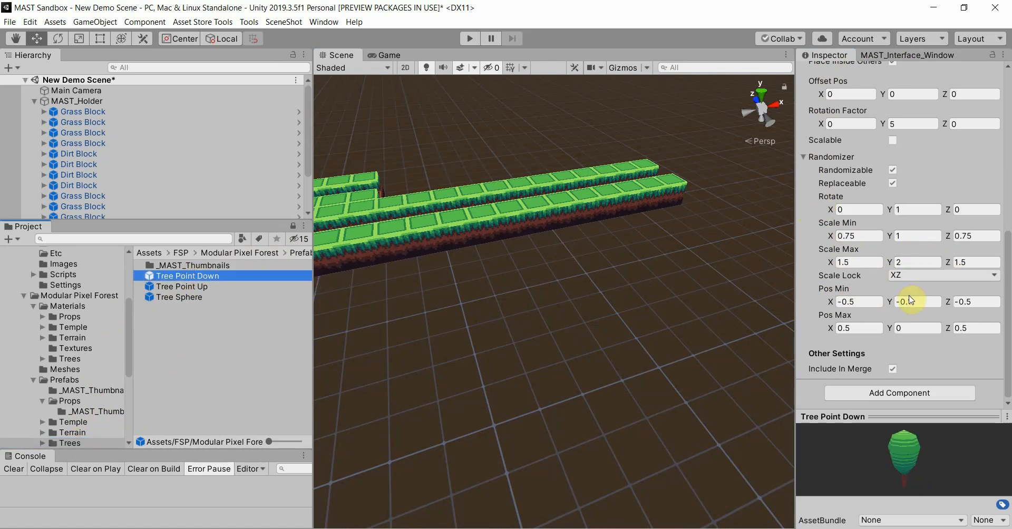
pyautogui.scroll(3, 889, 315)
pyautogui.scroll(3, 890, 320)
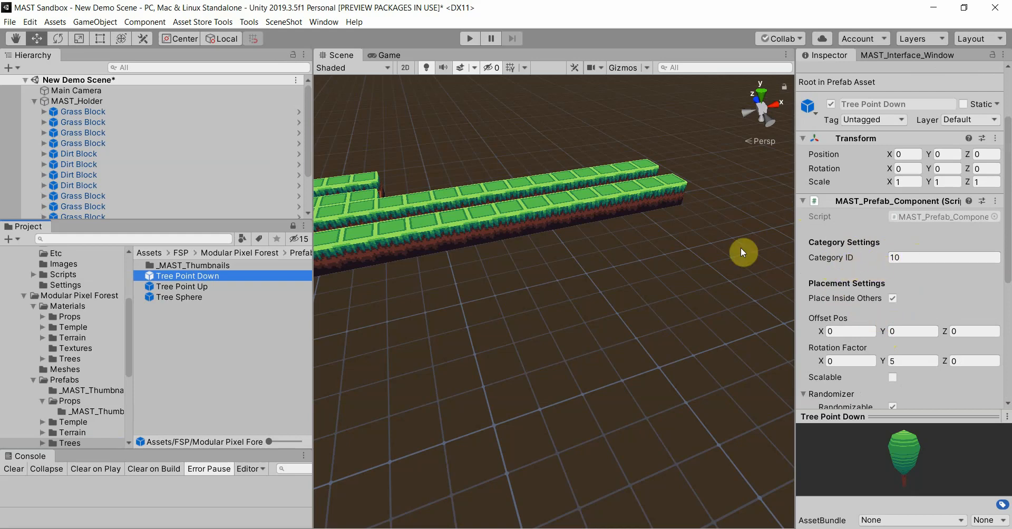
pyautogui.click(191, 287)
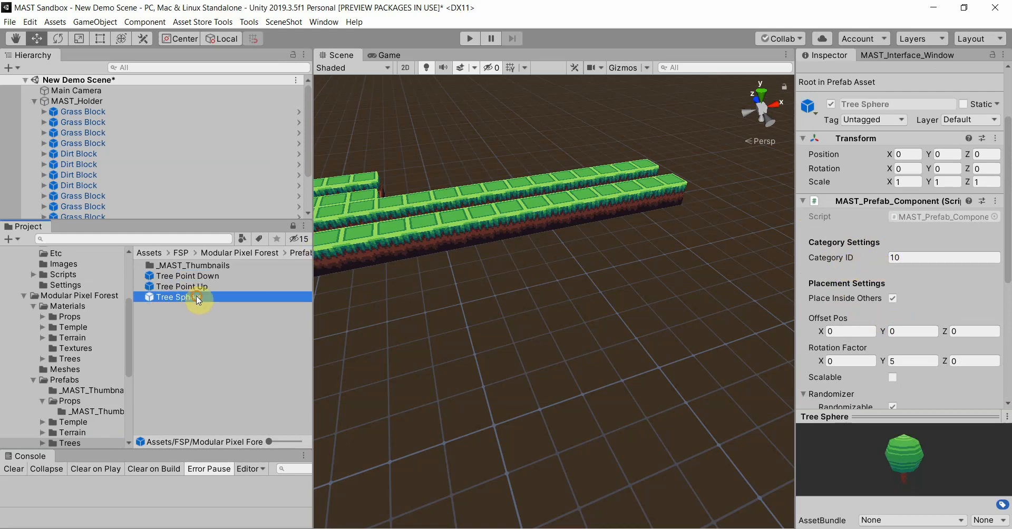
pyautogui.click(840, 257)
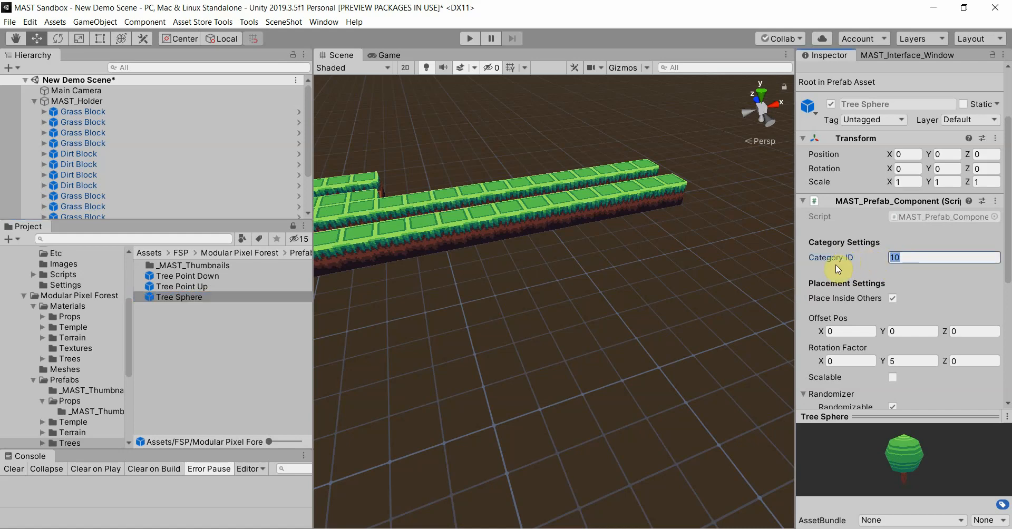
pyautogui.click(195, 276)
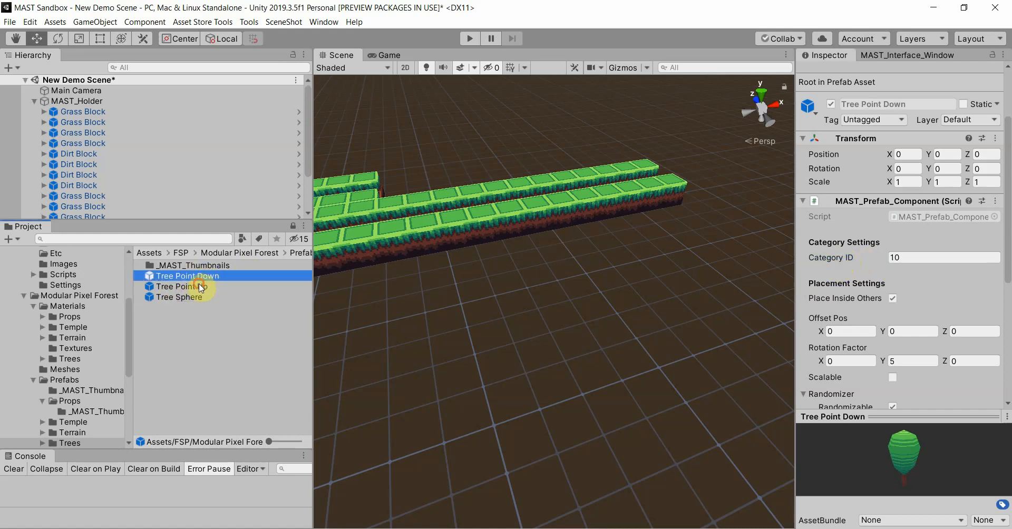
pyautogui.click(198, 287)
pyautogui.scroll(-3, 885, 294)
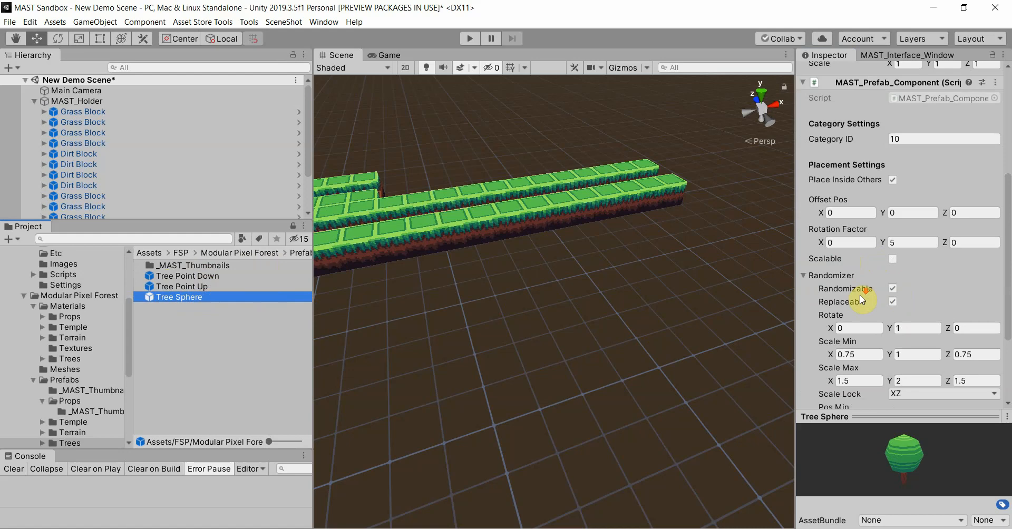
pyautogui.scroll(-4, 859, 300)
pyautogui.scroll(3, 849, 303)
pyautogui.scroll(-3, 857, 301)
# Review Tree Sphere's random rotation values and minimum/maximum random scale on X, Y and Z
pyautogui.click(854, 210)
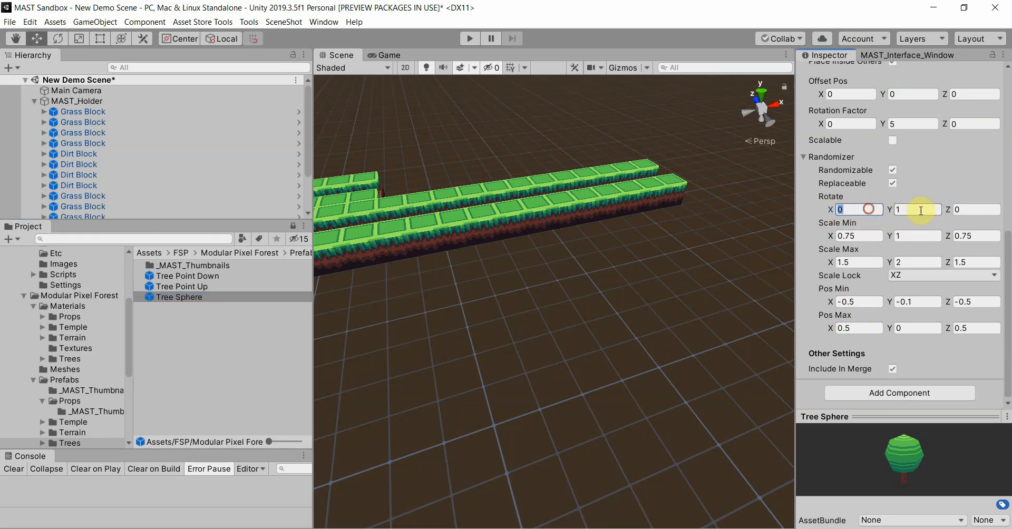
pyautogui.click(897, 209)
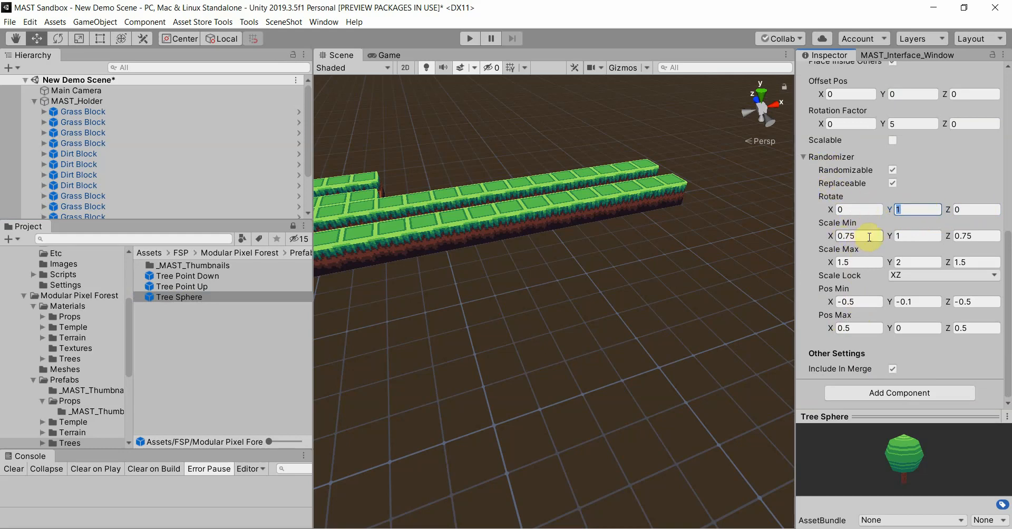
pyautogui.click(859, 237)
pyautogui.click(975, 235)
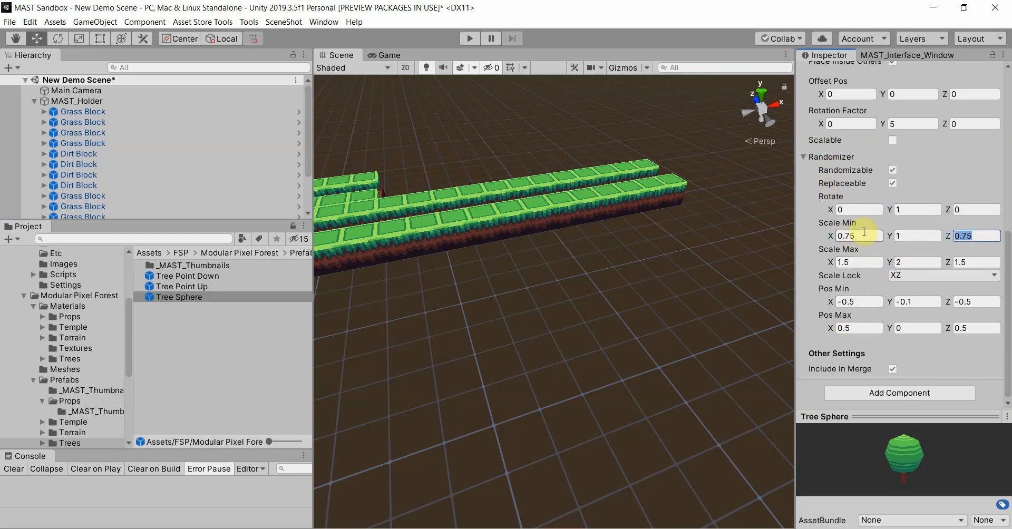
pyautogui.click(863, 232)
pyautogui.click(980, 235)
pyautogui.click(858, 262)
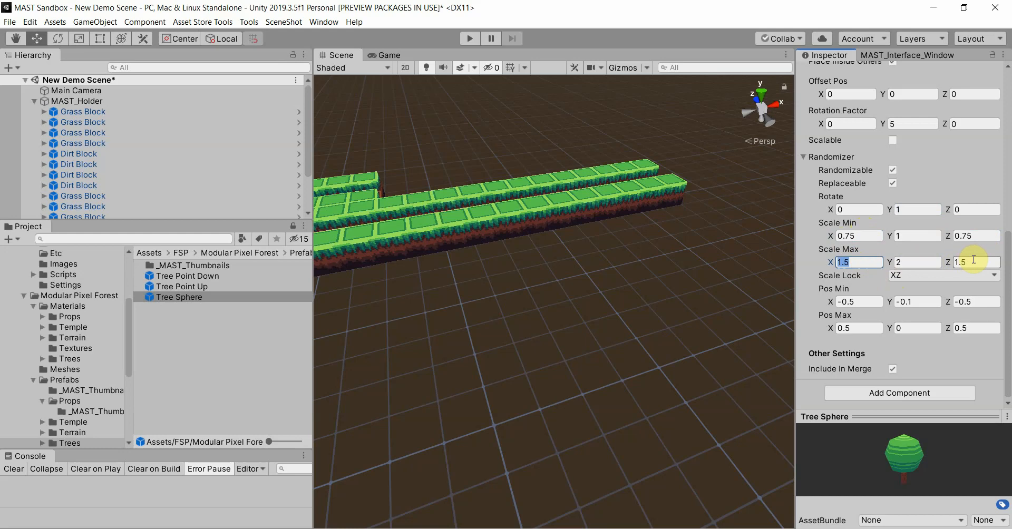
pyautogui.click(978, 259)
pyautogui.click(913, 262)
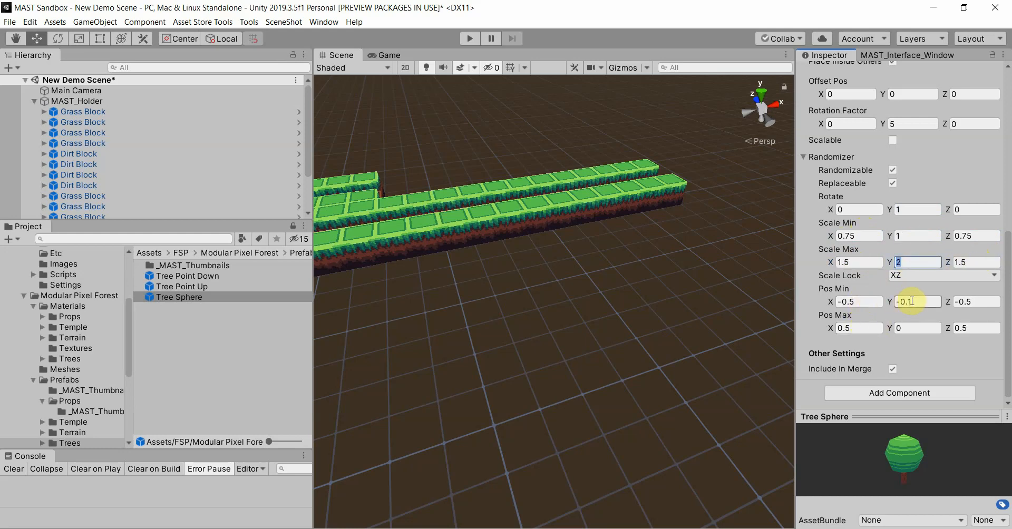
# Review Tree Sphere's minimum and maximum random position offsets for height, depth and sideways
pyautogui.click(918, 302)
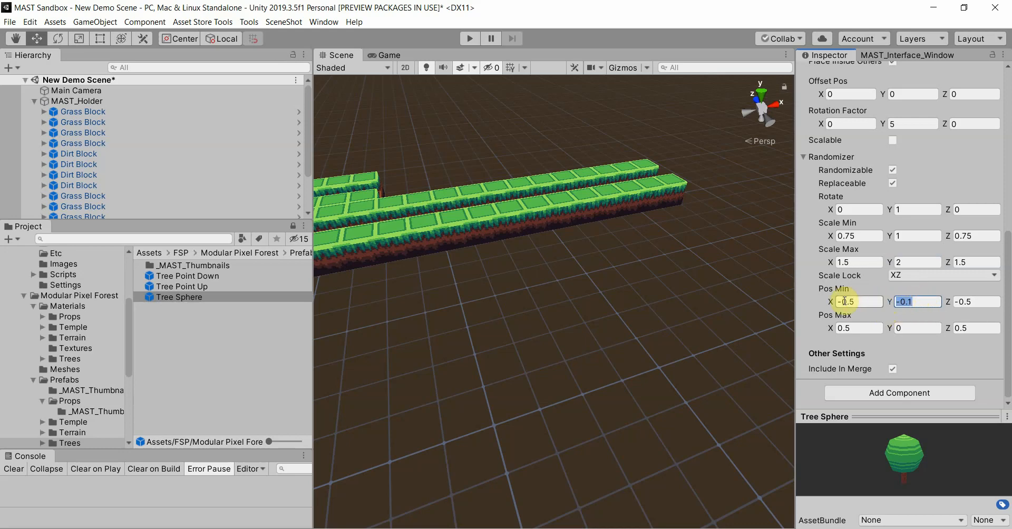
pyautogui.click(907, 327)
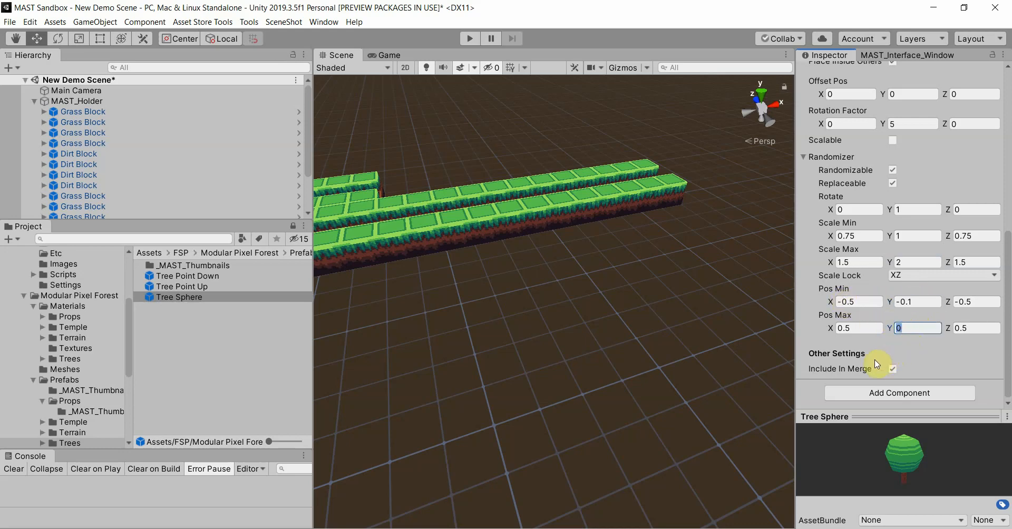
pyautogui.click(980, 301)
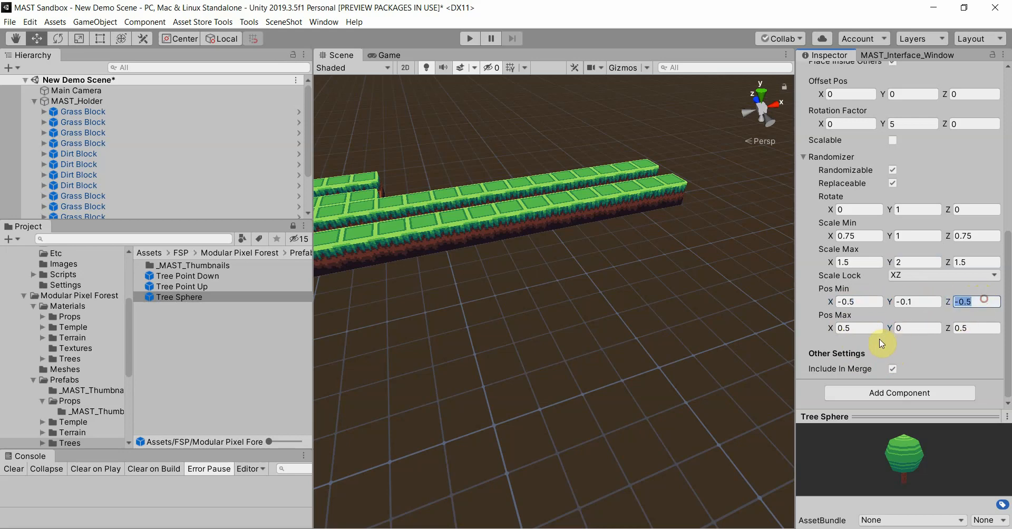
pyautogui.click(866, 331)
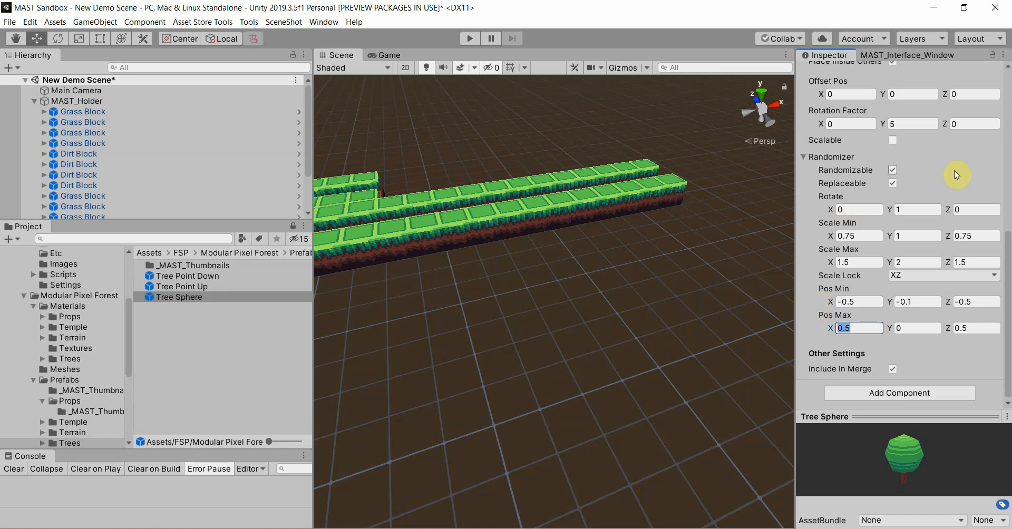
pyautogui.click(900, 57)
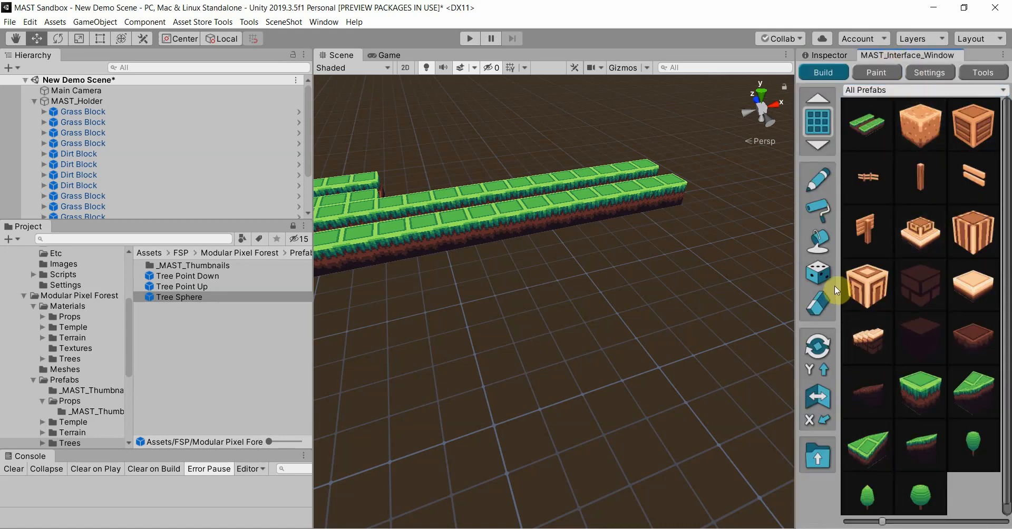
pyautogui.click(819, 274)
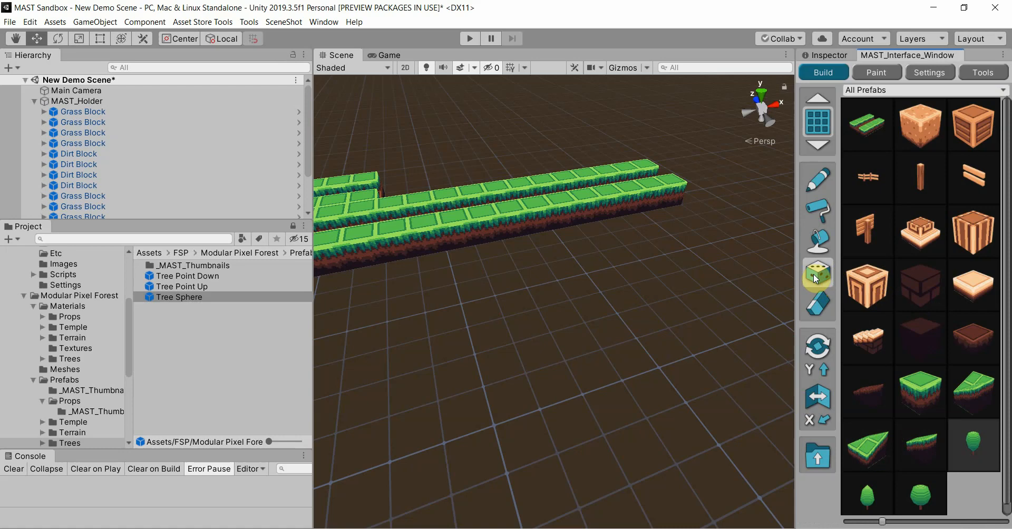
pyautogui.click(631, 356)
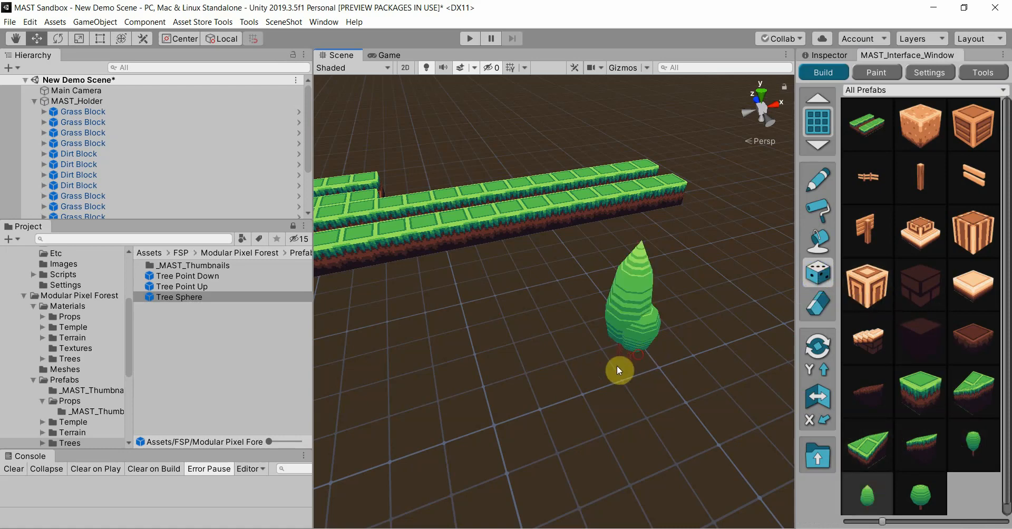
pyautogui.click(547, 371)
pyautogui.click(593, 312)
pyautogui.click(685, 299)
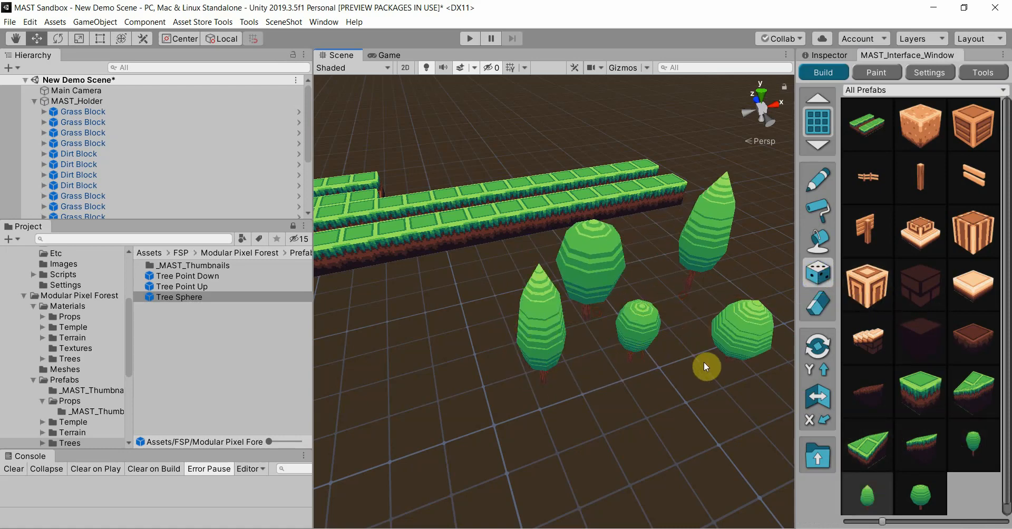
pyautogui.click(703, 366)
pyautogui.click(470, 337)
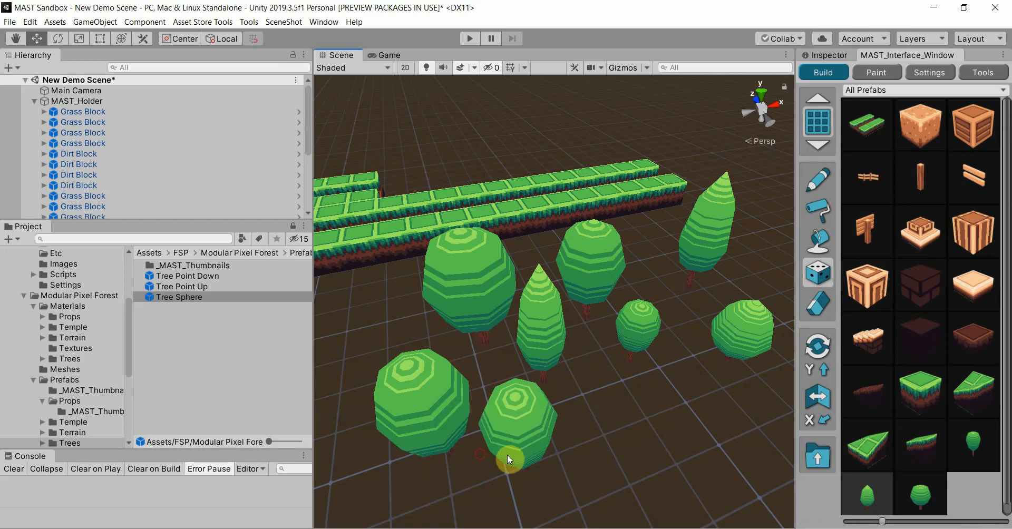
pyautogui.click(578, 443)
pyautogui.click(679, 455)
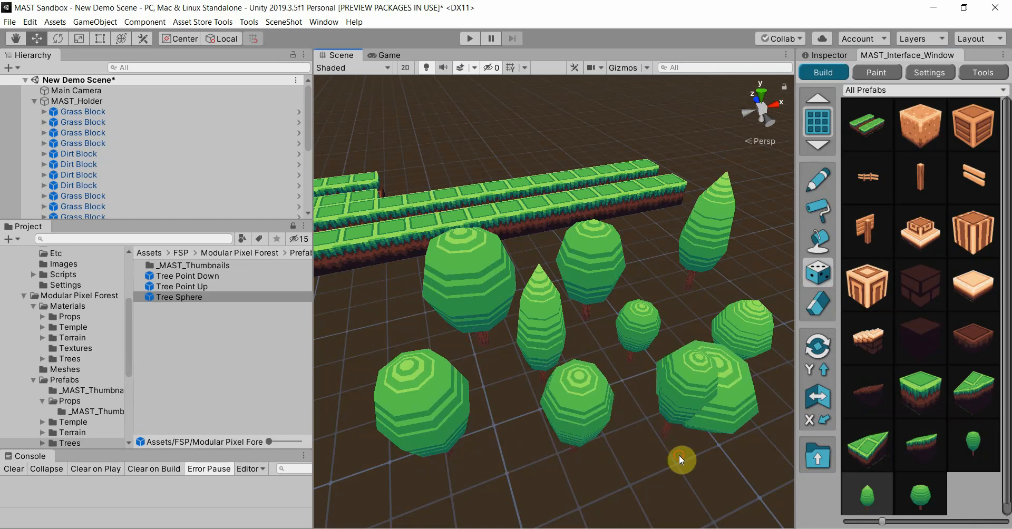
pyautogui.click(679, 457)
pyautogui.click(680, 457)
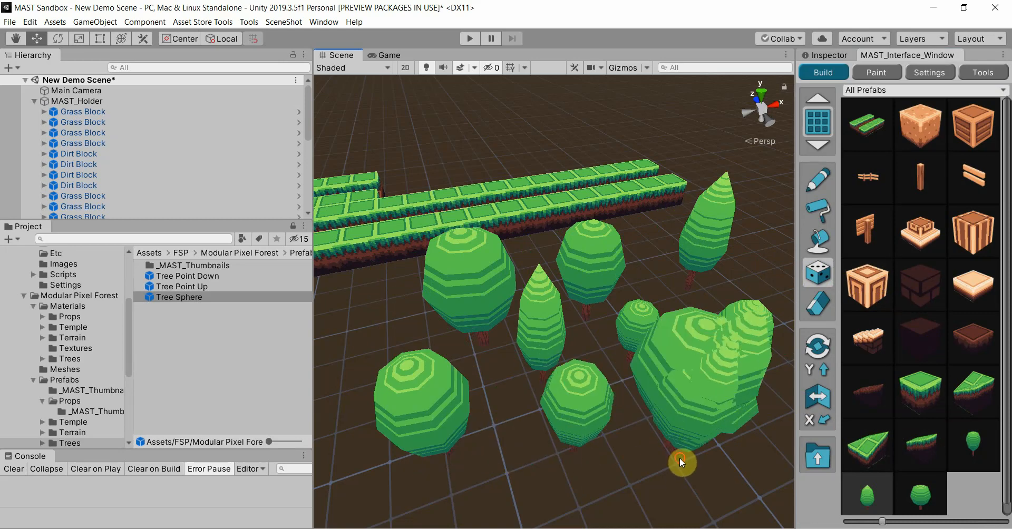
pyautogui.click(679, 457)
pyautogui.press('Escape')
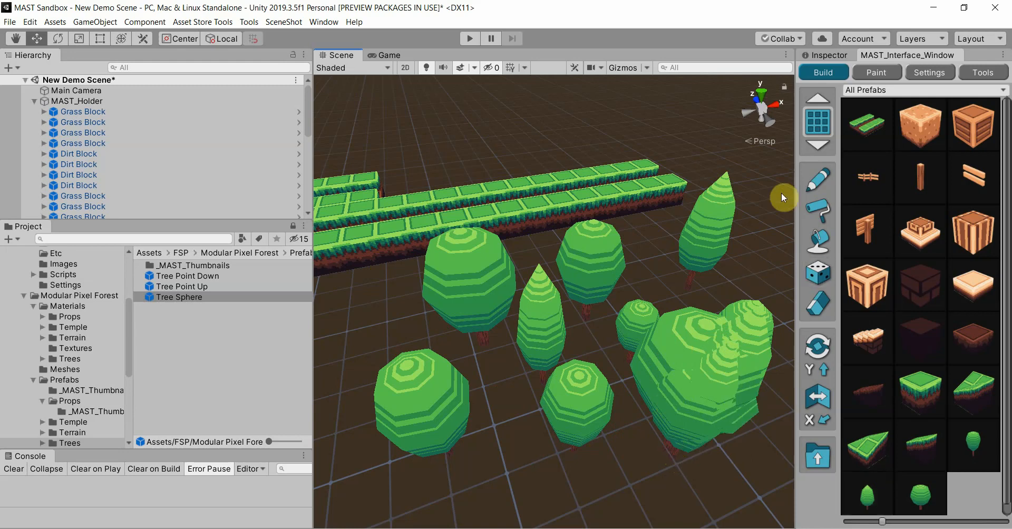
pyautogui.hotkey('ctrl', 'z')
pyautogui.hotkey('ctrl', 'z')
pyautogui.hotkey('ctrl', 'z')
pyautogui.hotkey('ctrl', 'z')
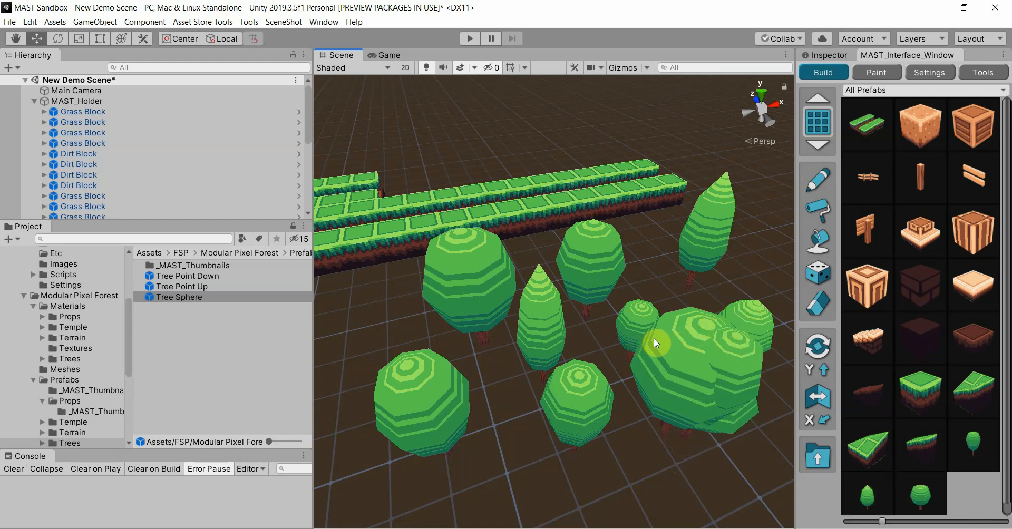
pyautogui.hotkey('ctrl', 'z')
pyautogui.hotkey('ctrl', 'z')
pyautogui.hotkey('ctrl', 'z')
pyautogui.hotkey('ctrl', 'z')
pyautogui.hotkey('ctrl', 'z')
pyautogui.hotkey('ctrl', 'z')
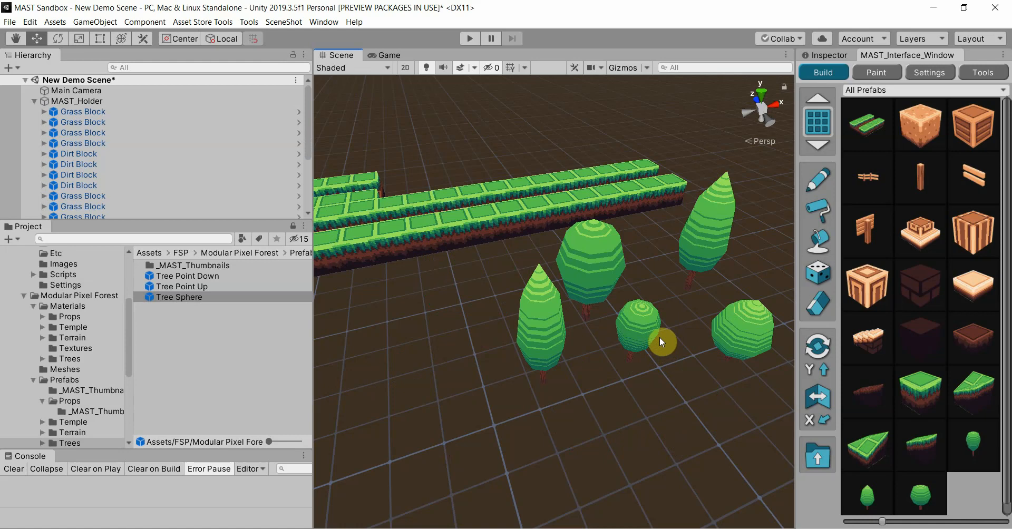
pyautogui.hotkey('ctrl', 'z')
pyautogui.hotkey('ctrl', 'z')
pyautogui.hotkey('ctrl', 'z')
pyautogui.hotkey('ctrl', 'z')
pyautogui.hotkey('ctrl', 'z')
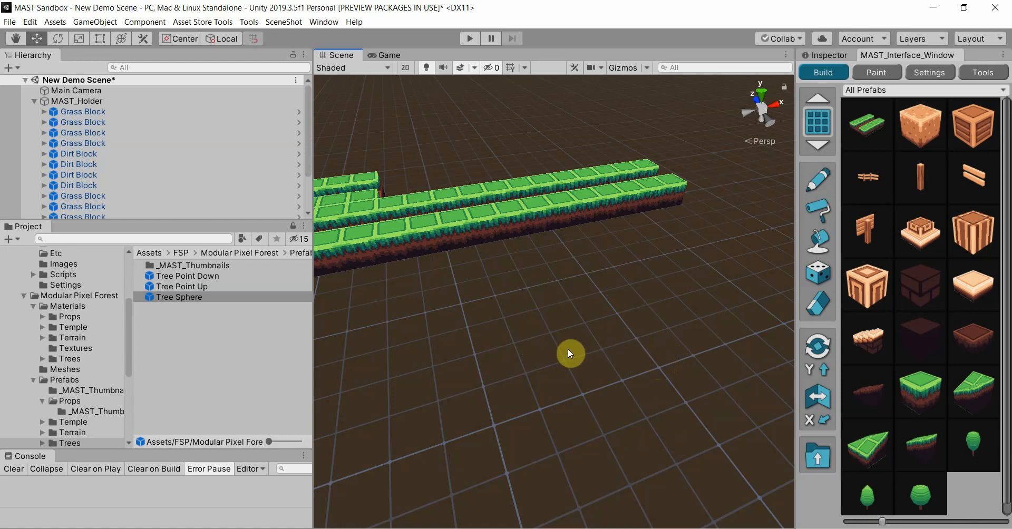